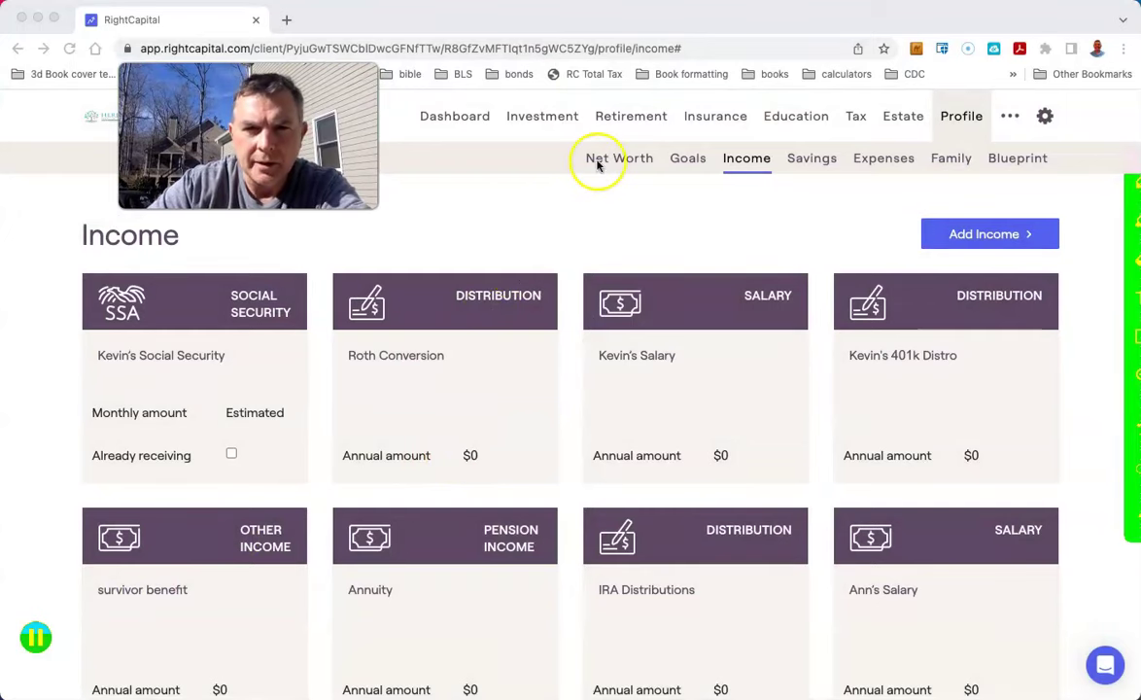
Open the investment asset allocation summary and examine the expected annual return of the current allocation.
click(523, 116)
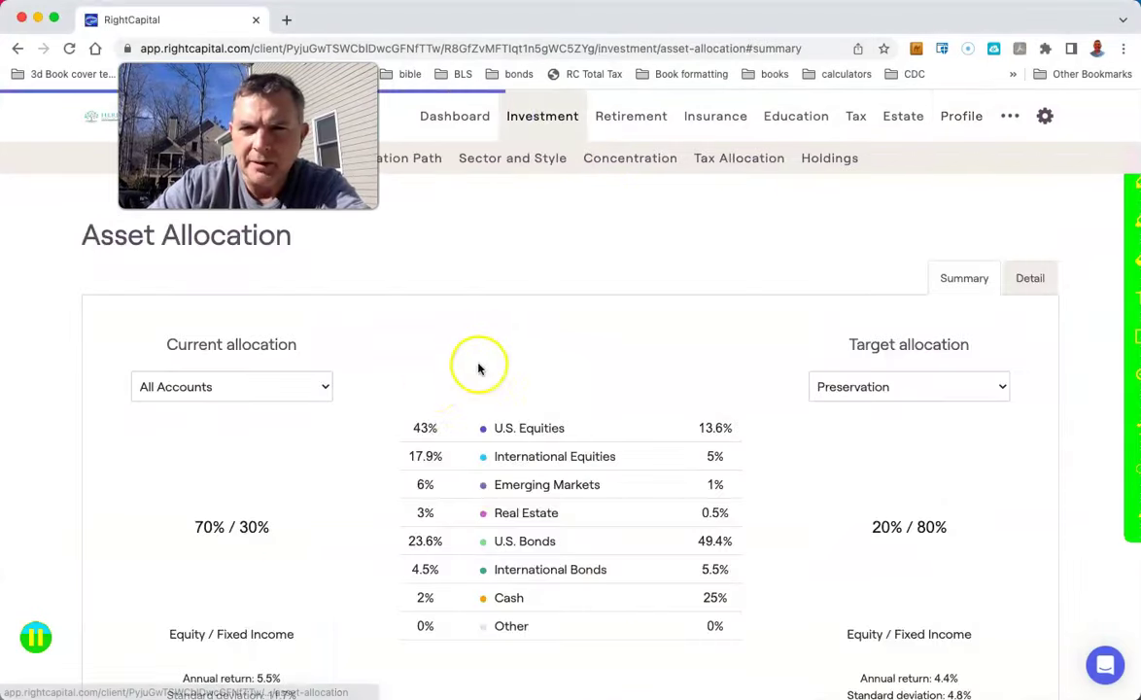
scroll(272, 491, down, 1)
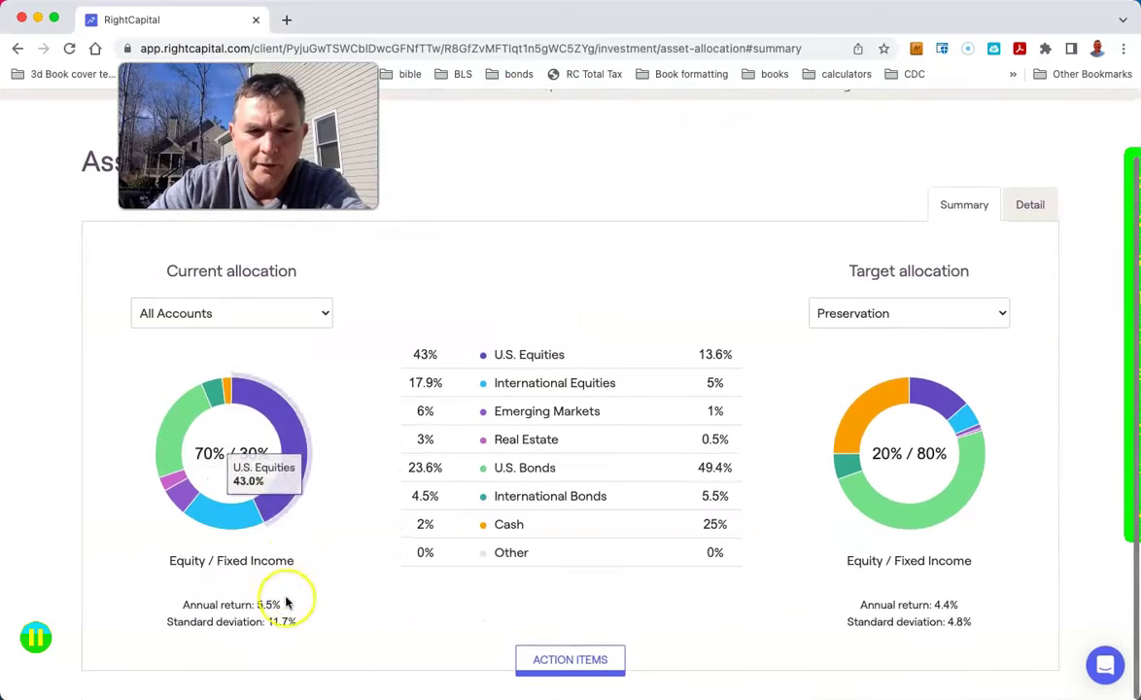
drag(281, 603, 257, 604)
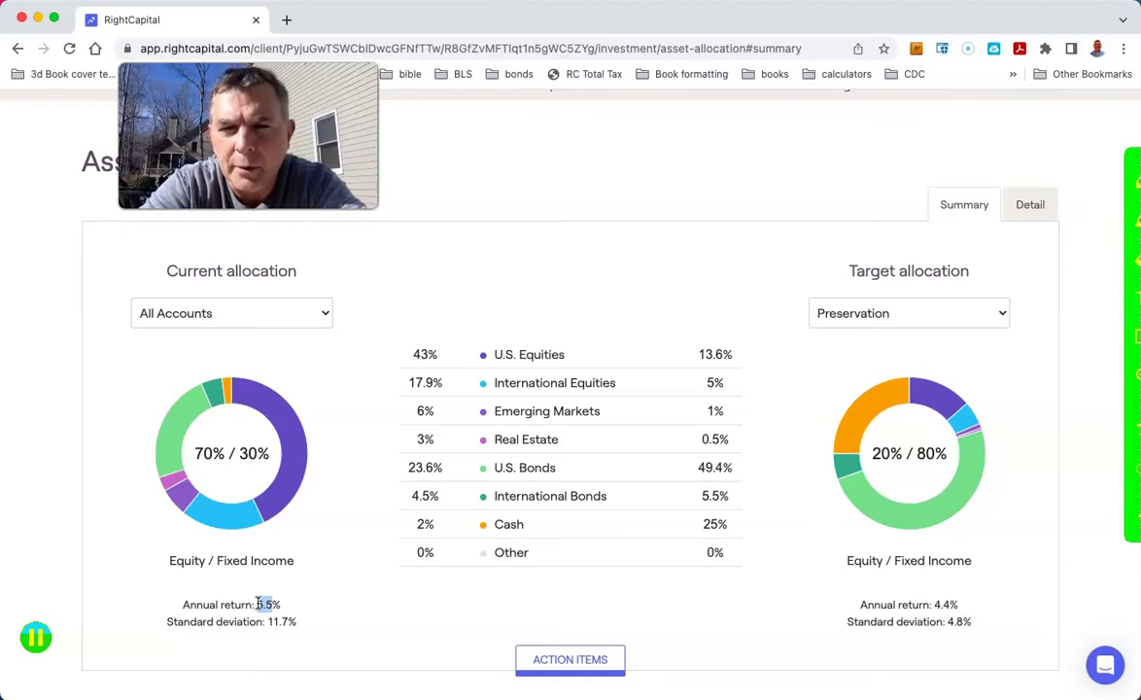
scroll(433, 445, up, 2)
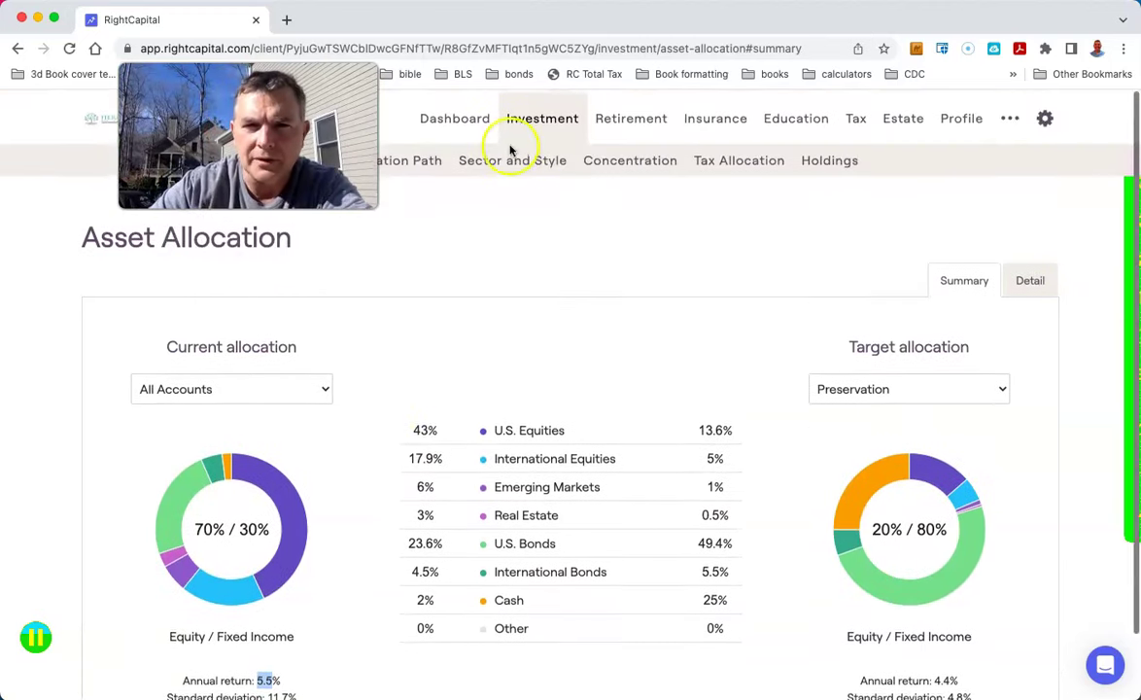
Check the retirement plan's probability of success, then review its yearly cash flows through the final plan year.
click(634, 118)
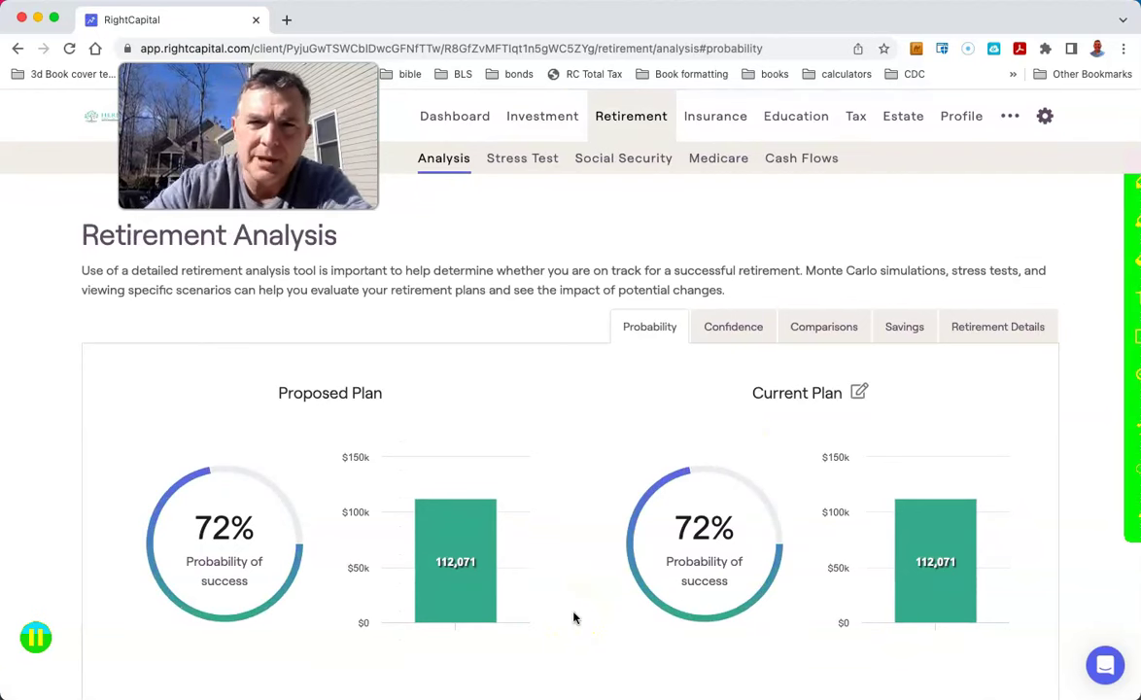
click(784, 147)
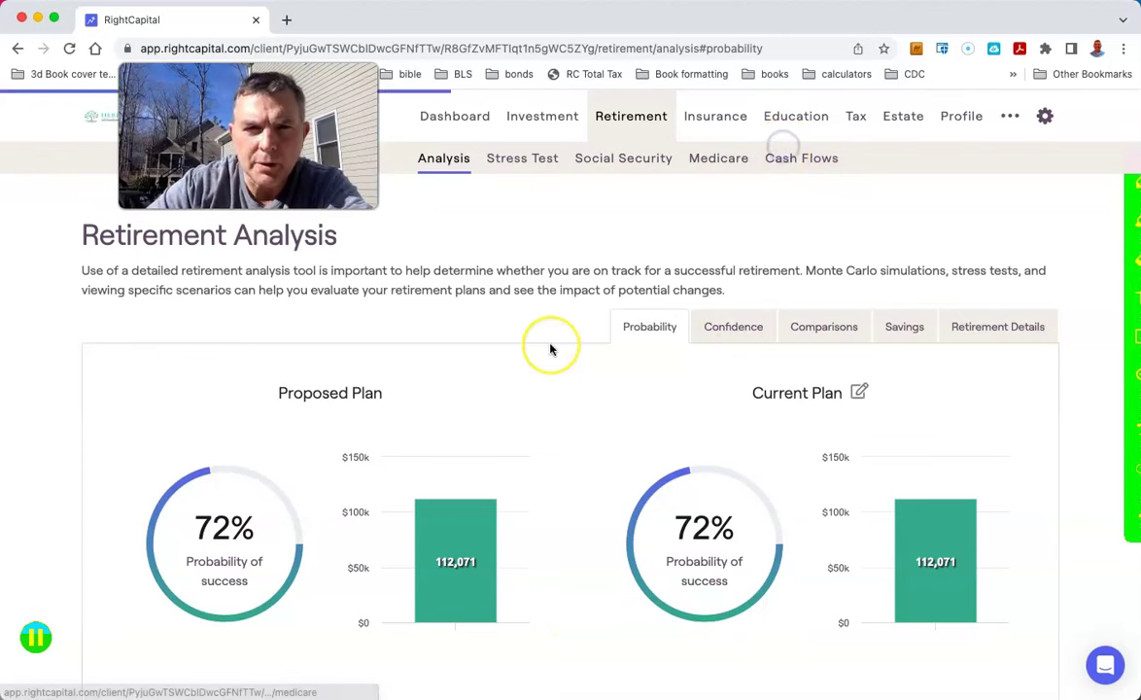
scroll(550, 348, down, 2)
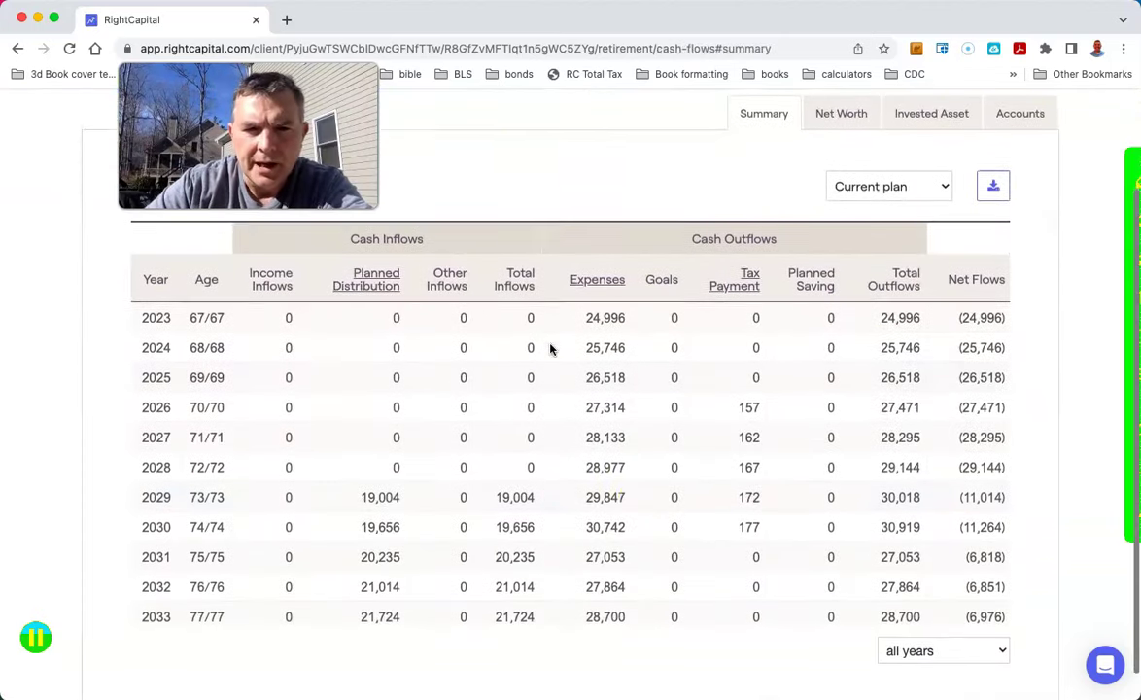
scroll(644, 486, down, 1)
scroll(645, 486, down, 5)
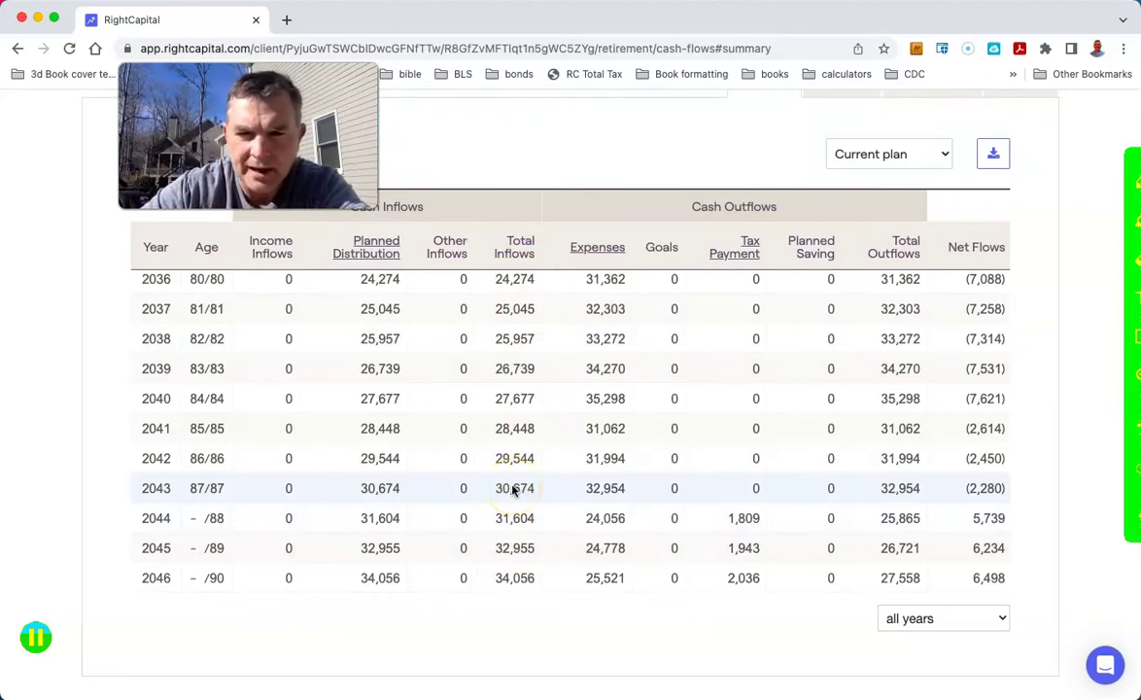
scroll(570, 486, up, 10)
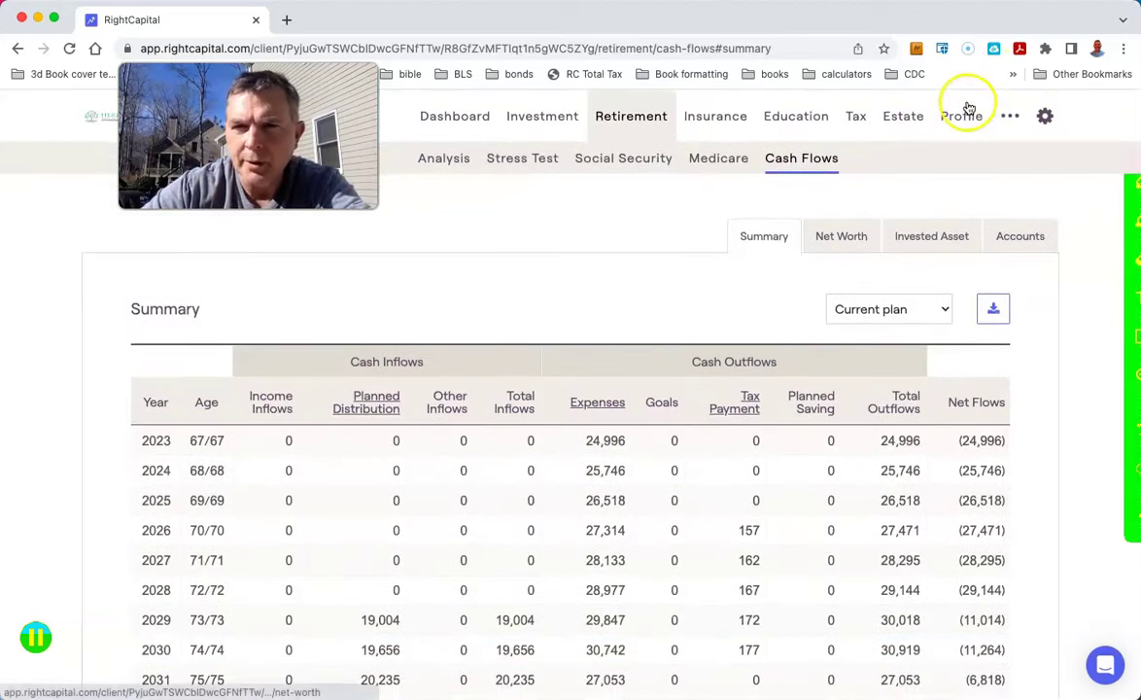
Set the IRA investment account's total balance to $250,000 in the net worth profile and save it.
click(958, 107)
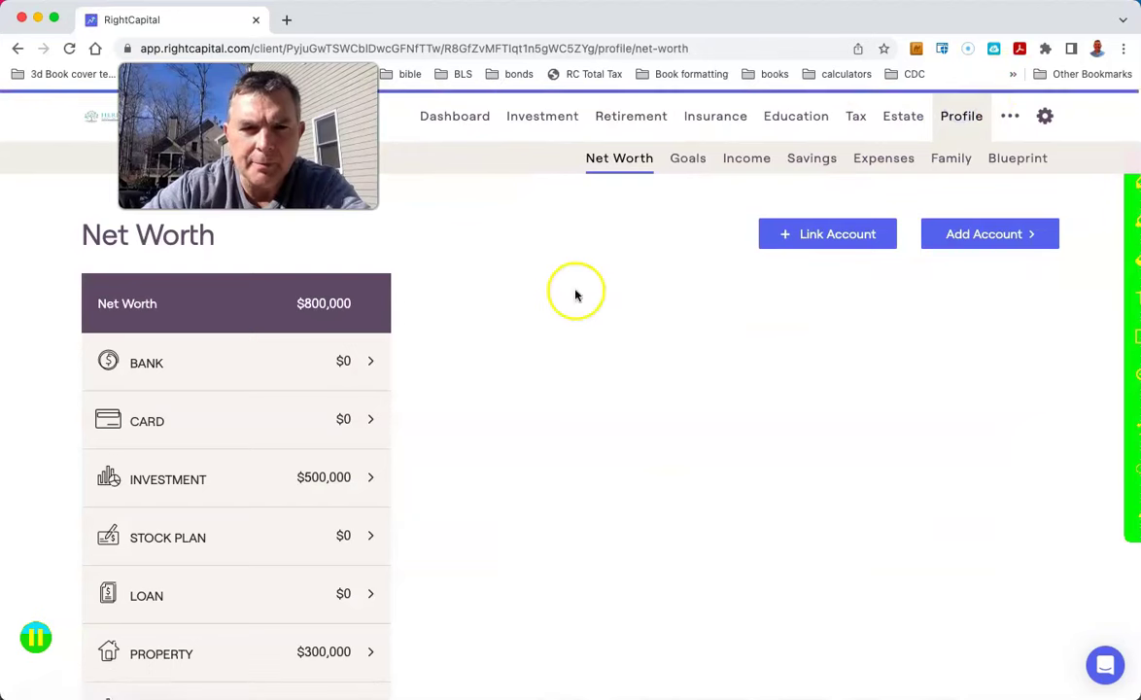
click(263, 488)
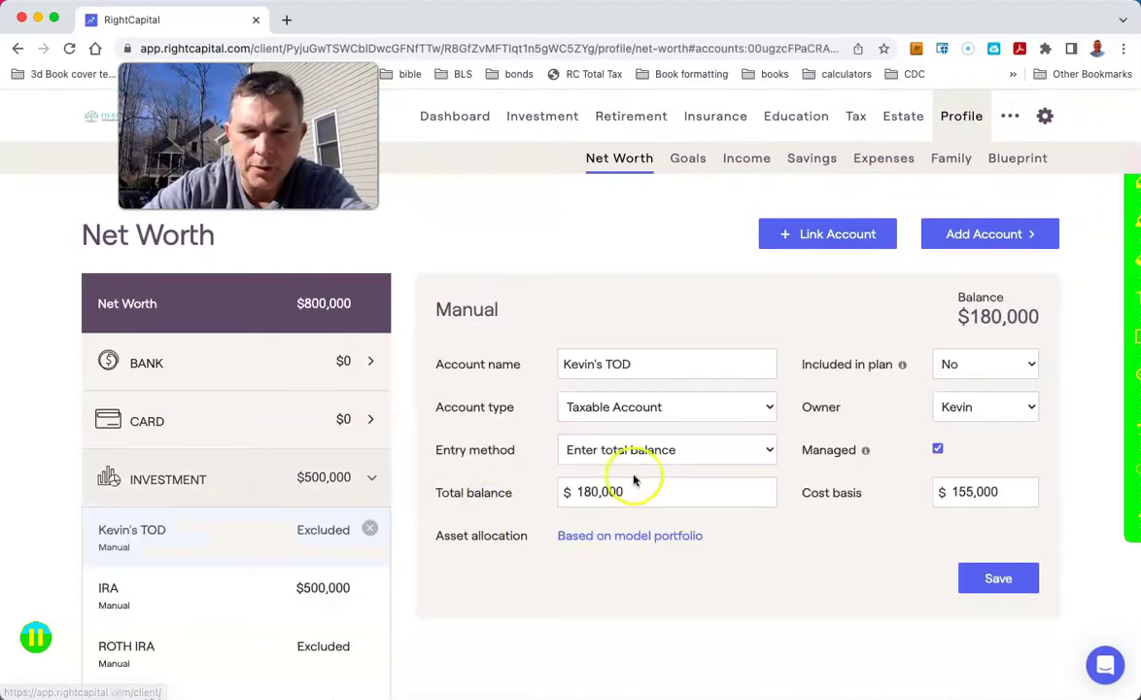
click(263, 589)
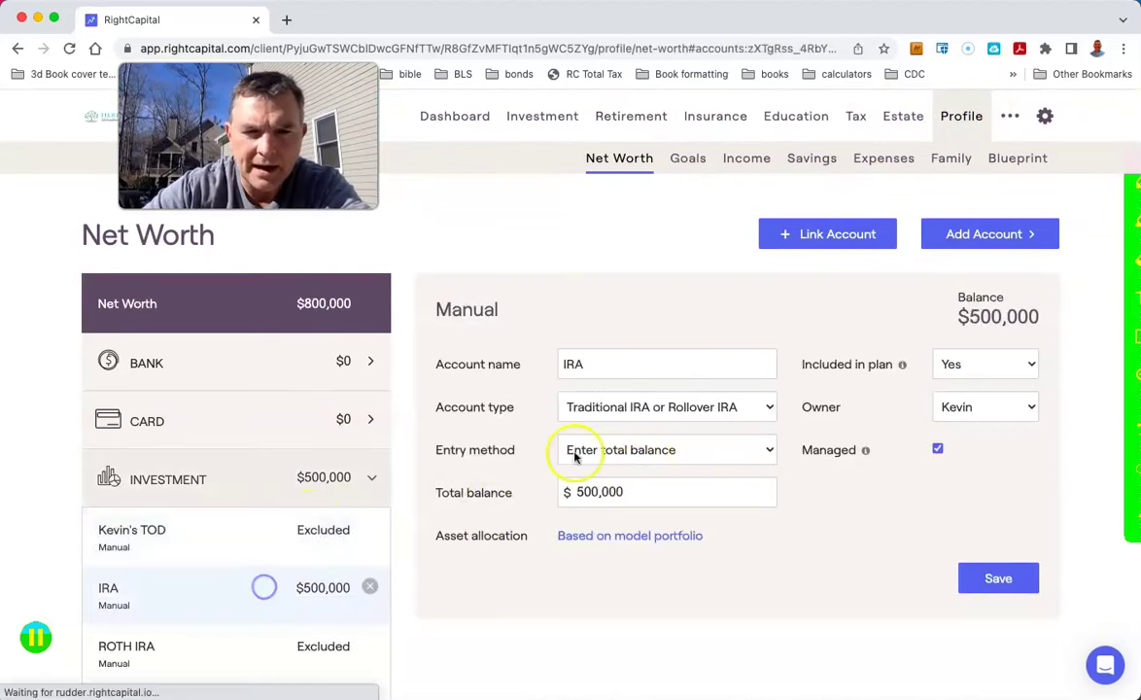
click(627, 491)
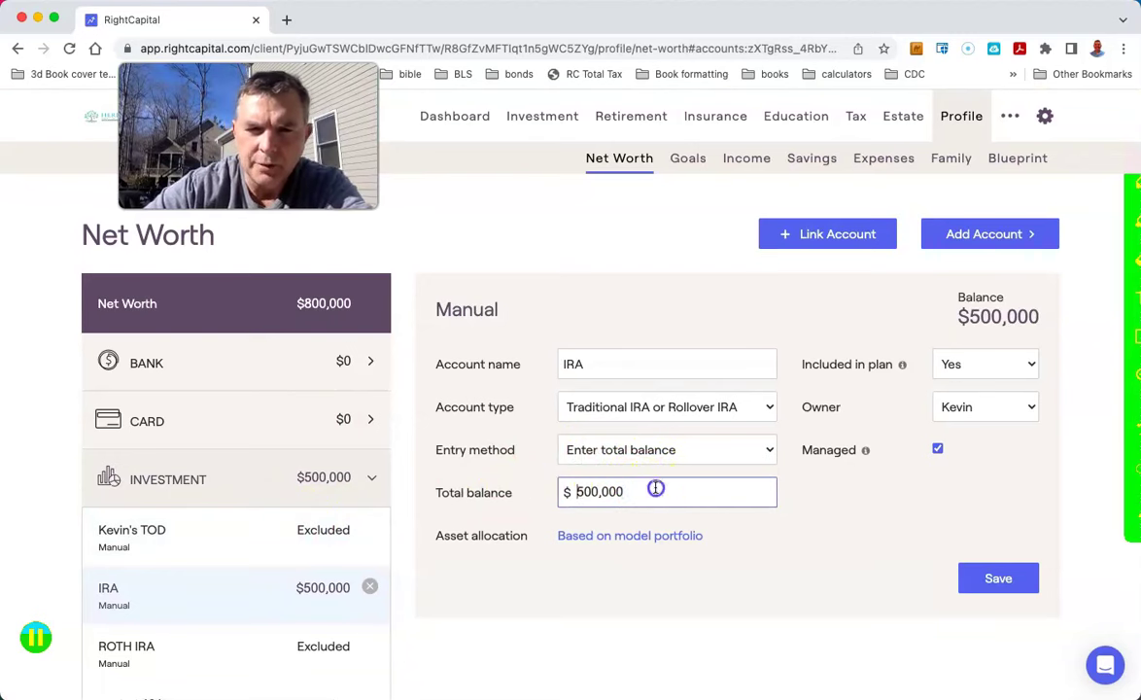
drag(623, 490, 528, 483)
text(250,000)
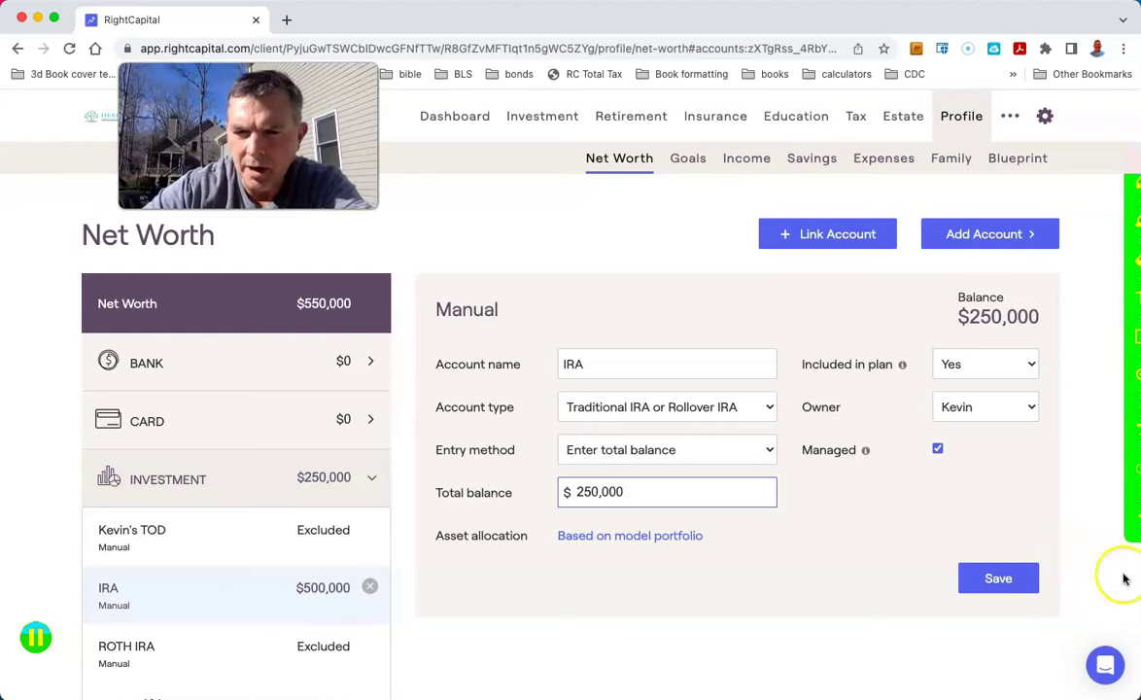
click(1011, 579)
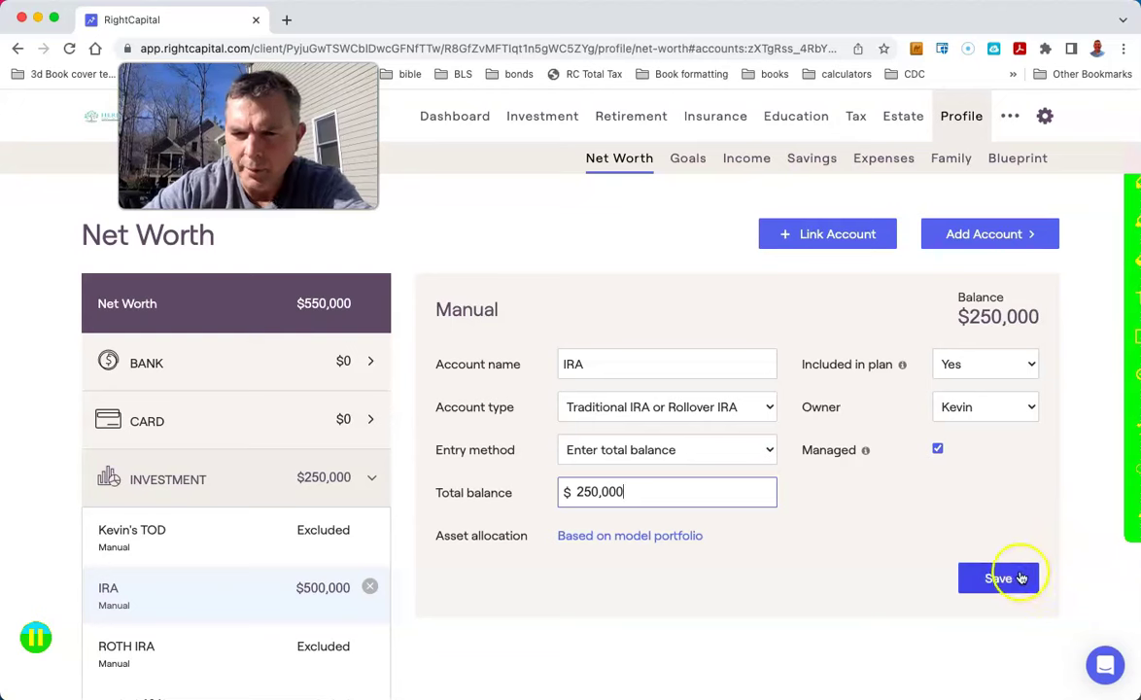
Set the annual amount of the Annuity pension income to $16,560 and save the income entry.
click(738, 160)
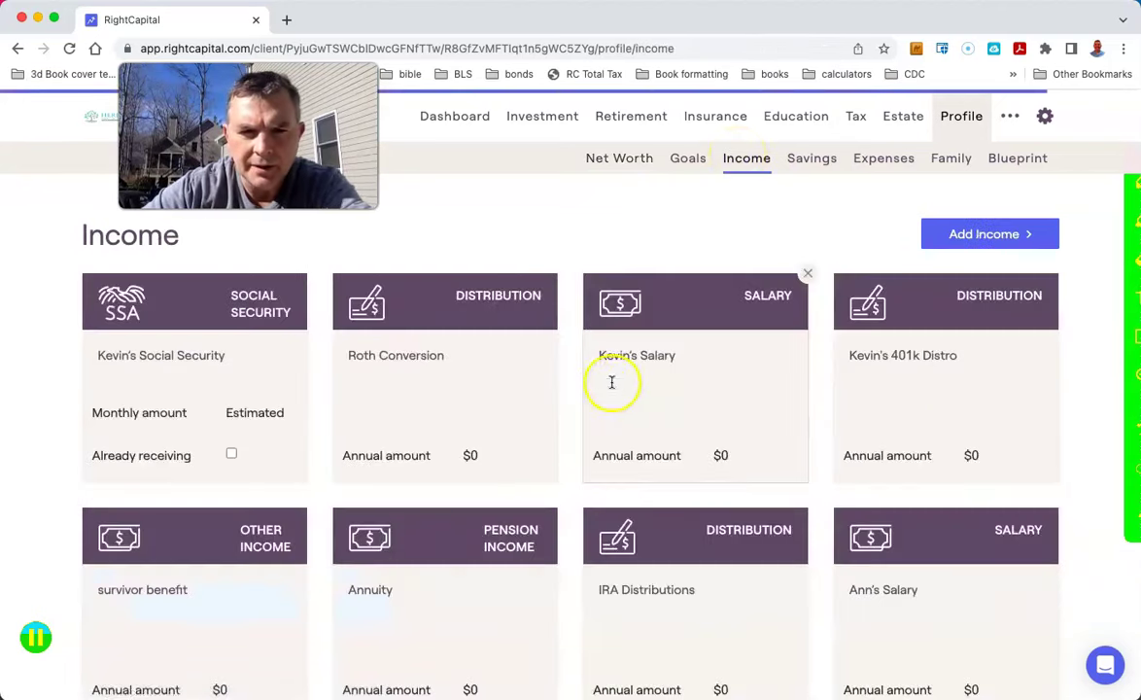
scroll(497, 561, down, 3)
scroll(496, 560, up, 1)
click(497, 559)
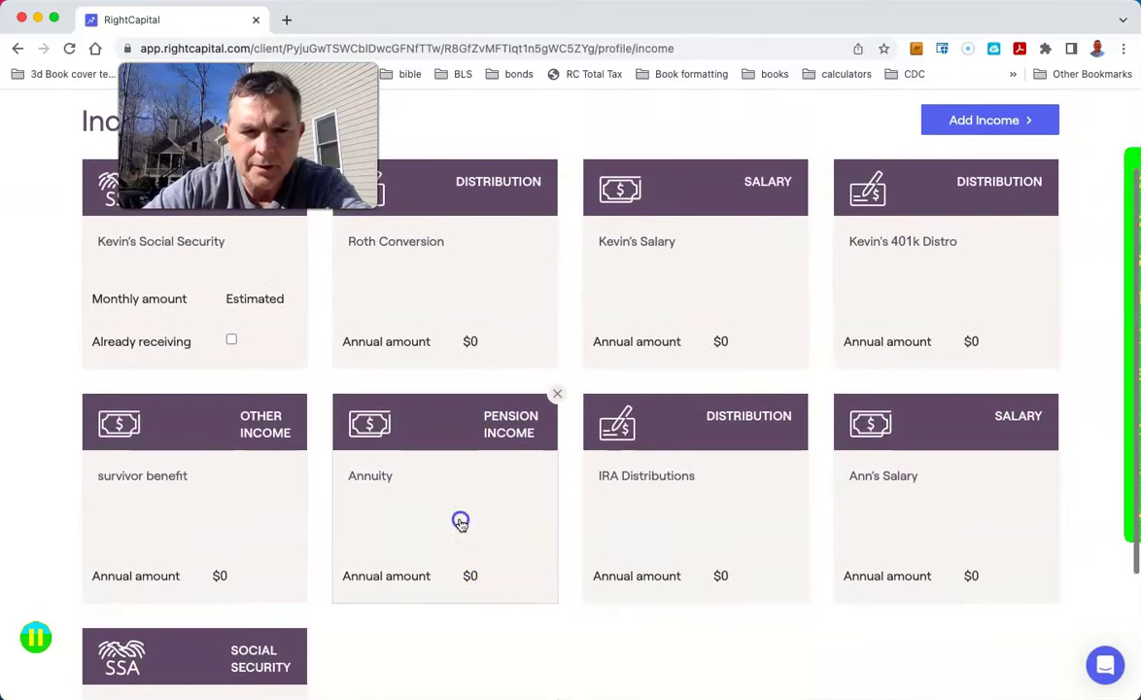
click(475, 482)
click(501, 570)
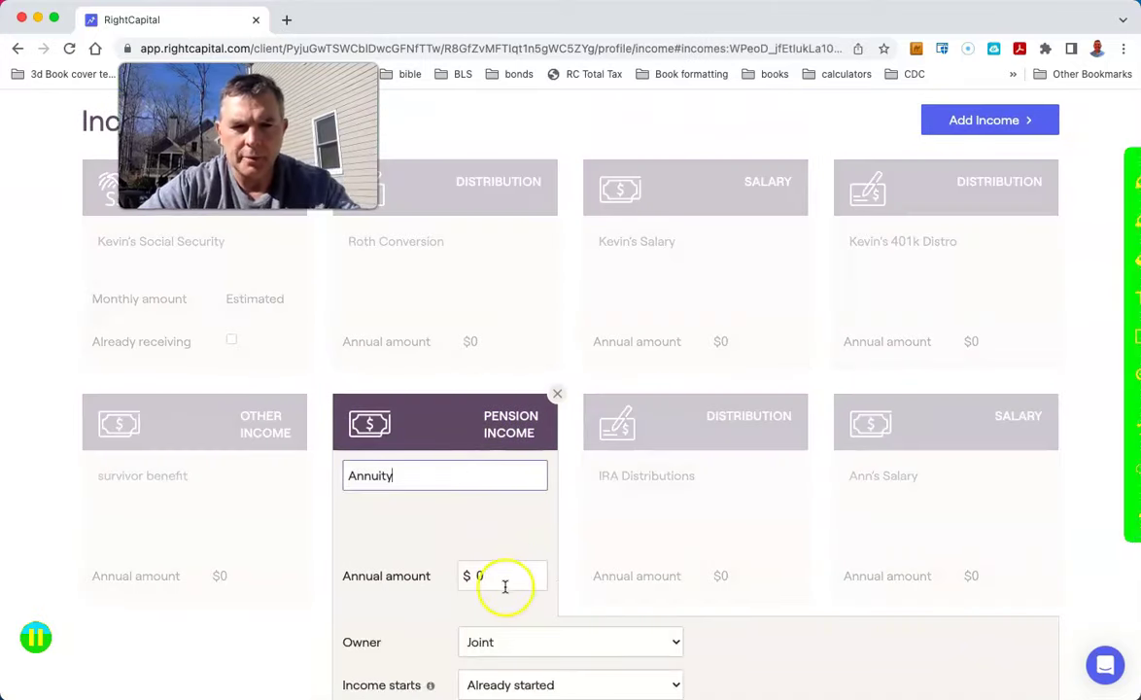
text(16560)
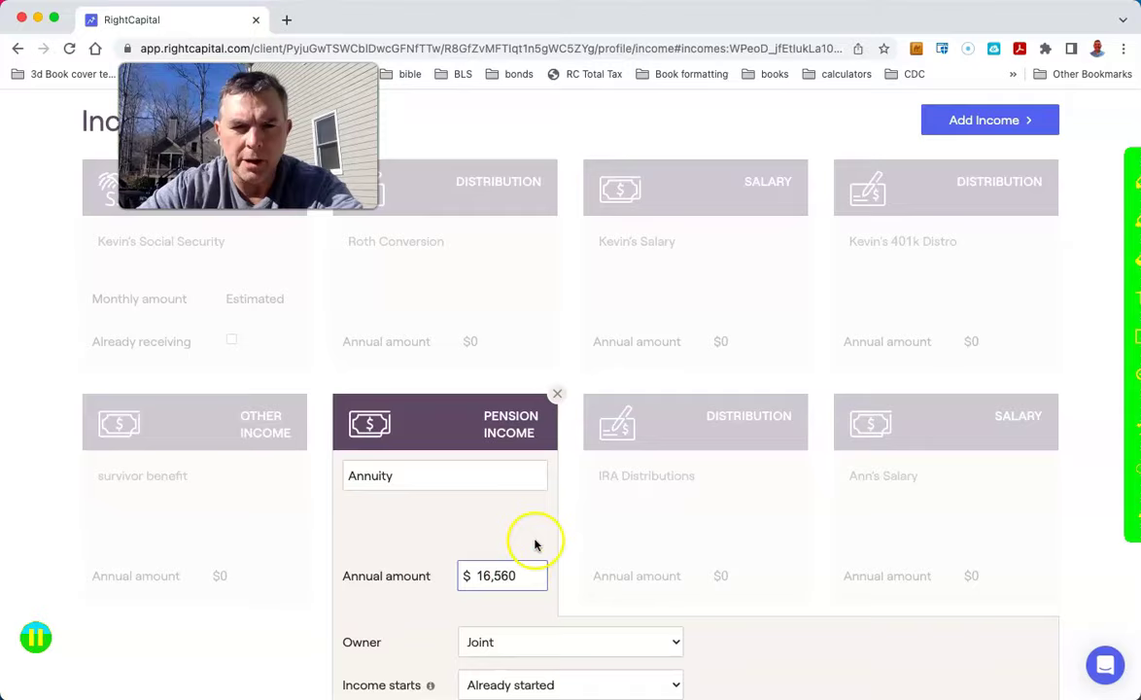
scroll(532, 542, down, 4)
scroll(535, 545, down, 3)
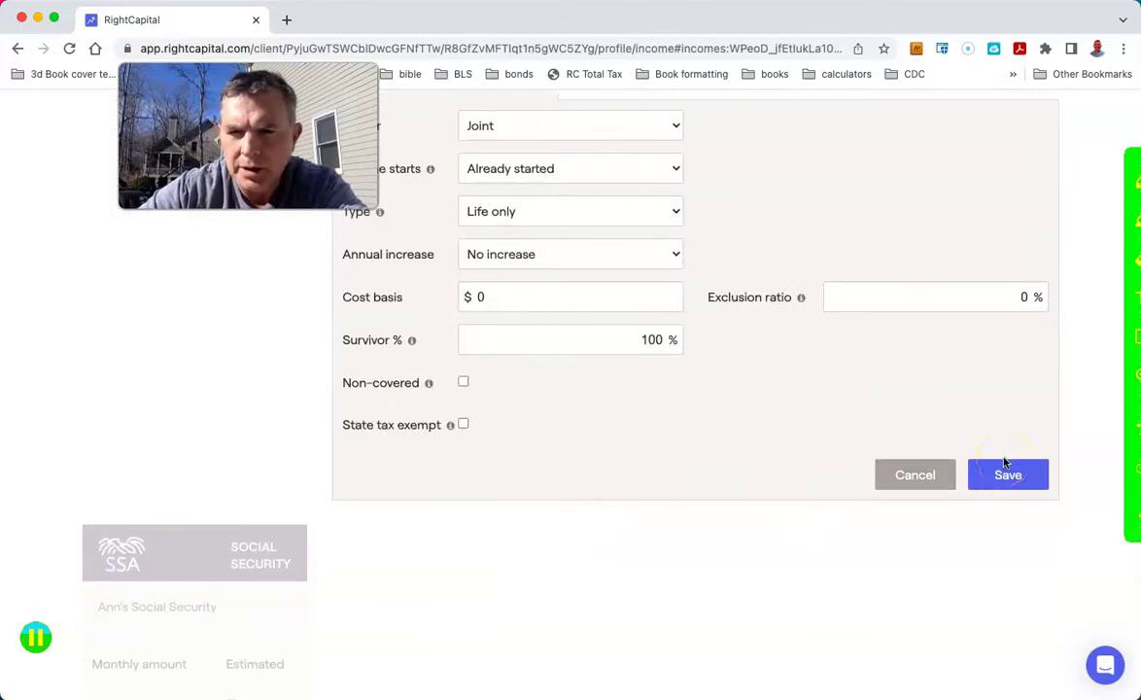
click(1007, 473)
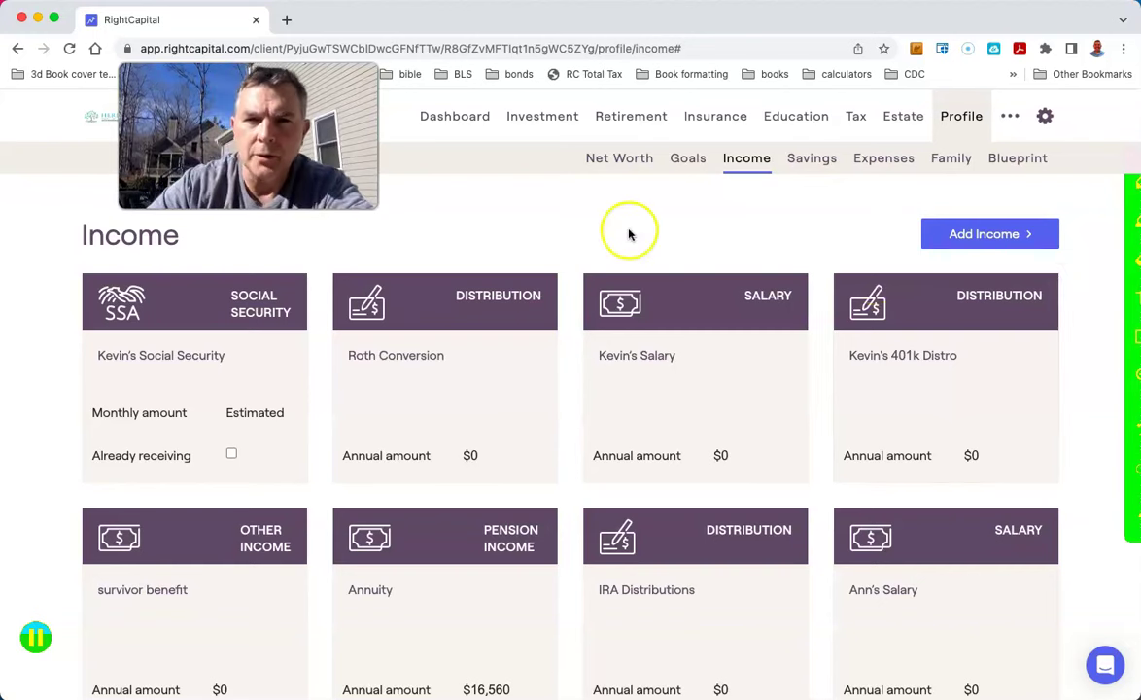
Recheck the retirement success probability and examine the yearly cash flows with the annuity income included.
click(628, 116)
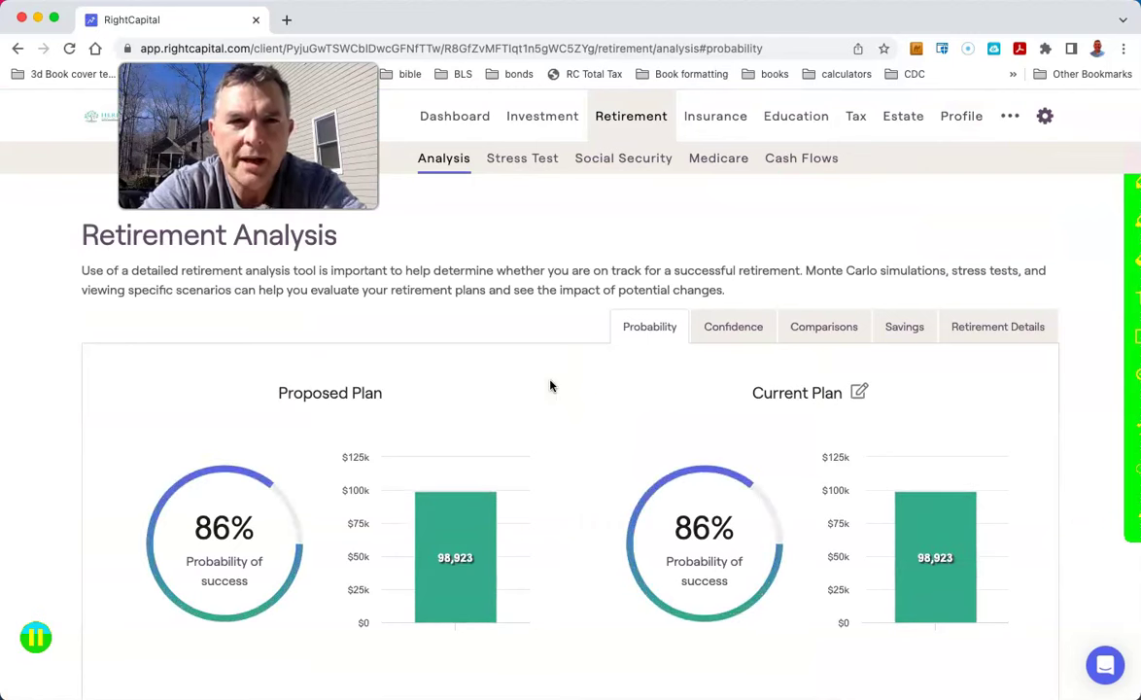
click(813, 159)
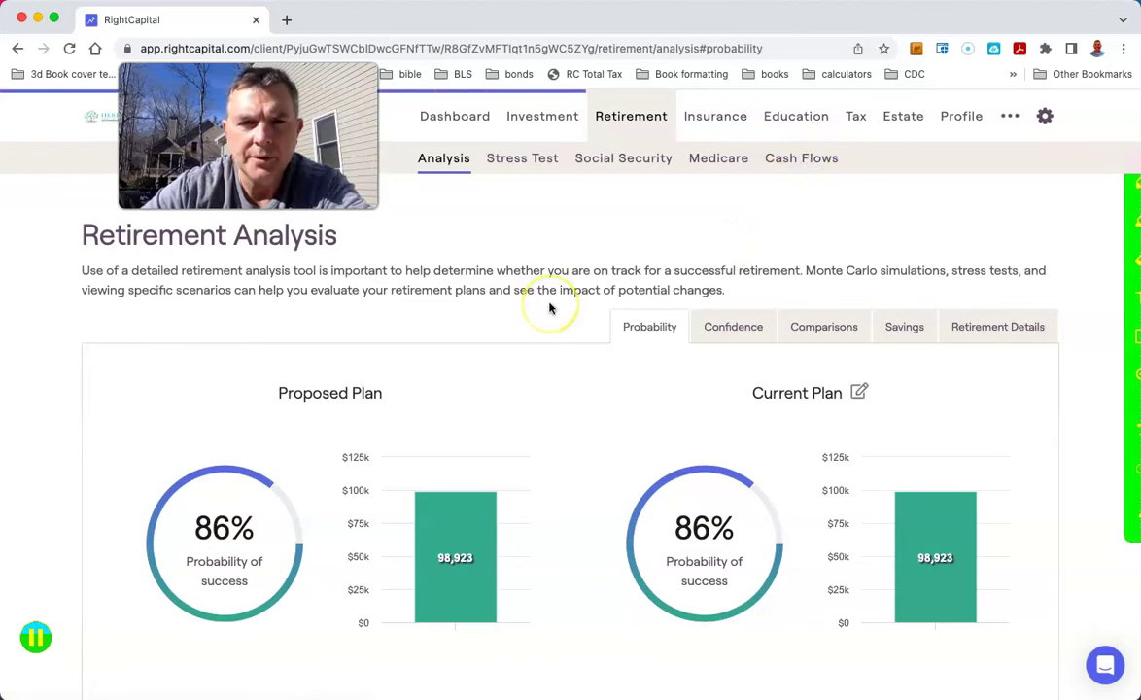
scroll(549, 308, down, 3)
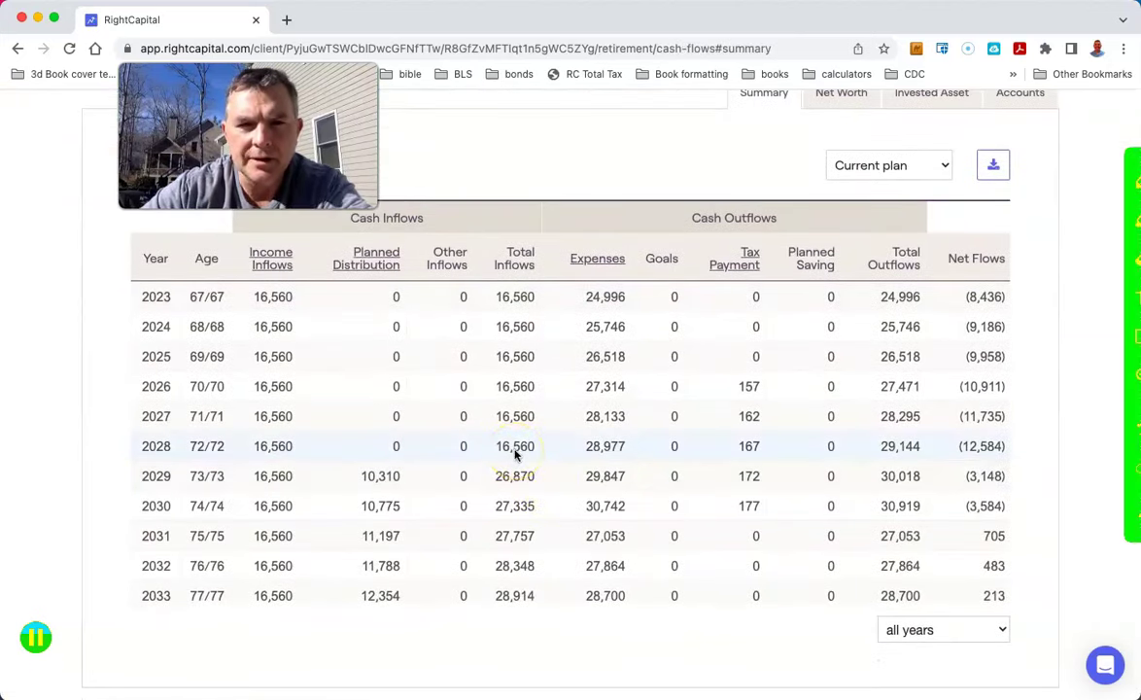
scroll(516, 453, down, 5)
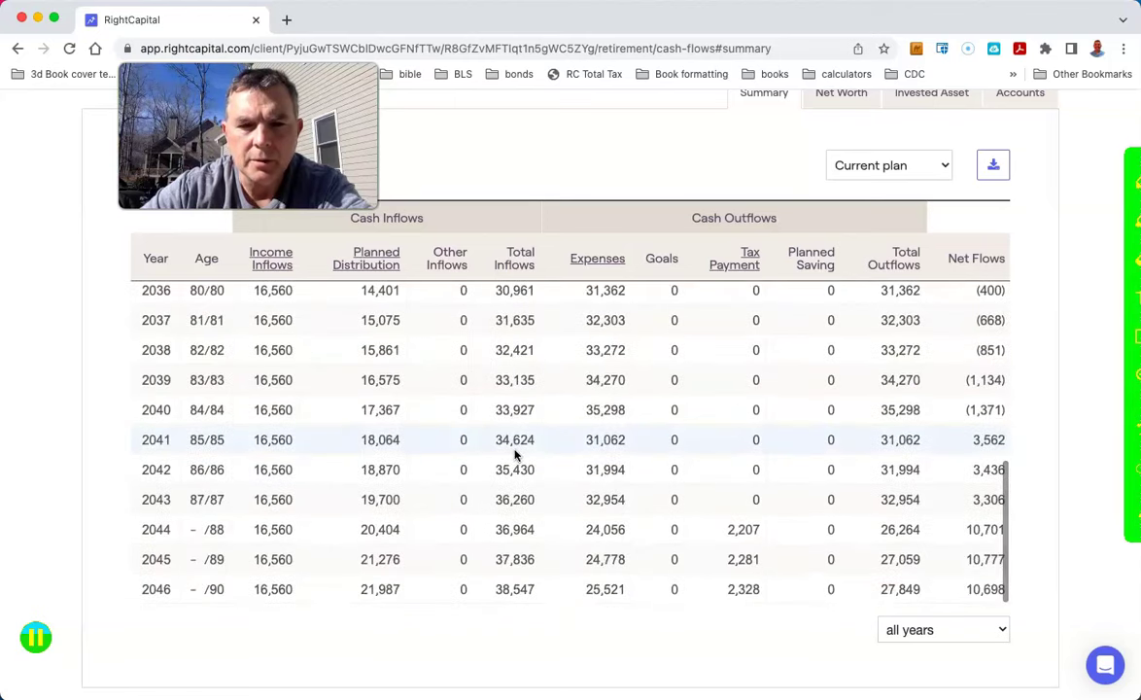
scroll(489, 575, down, 1)
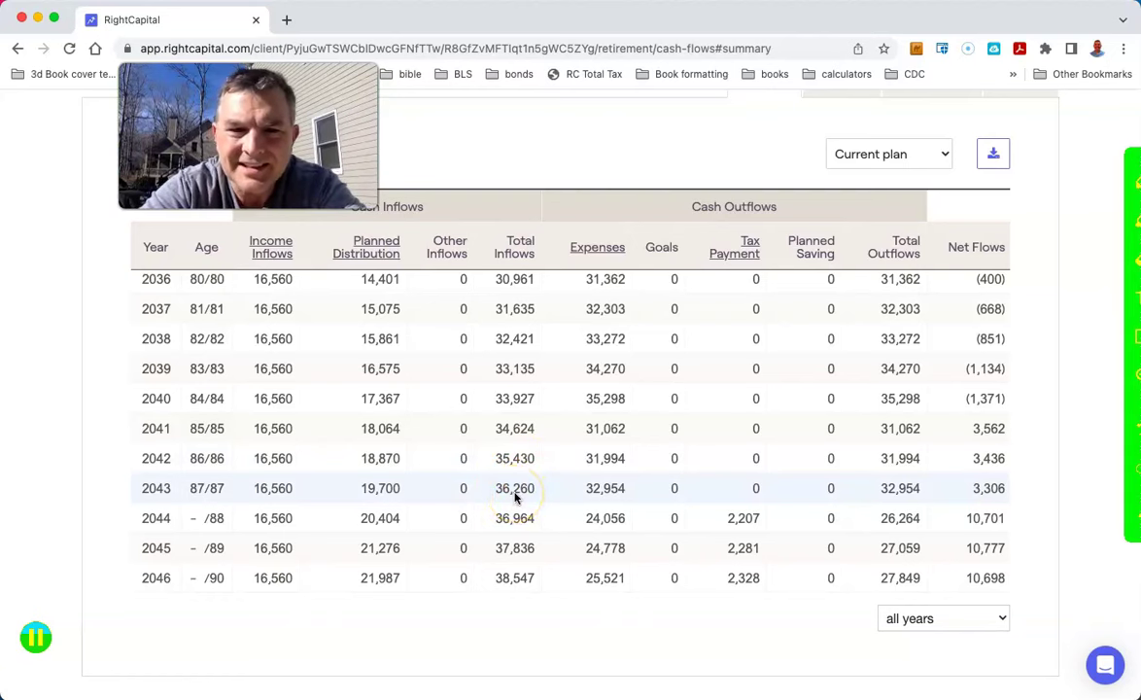
scroll(515, 497, up, 5)
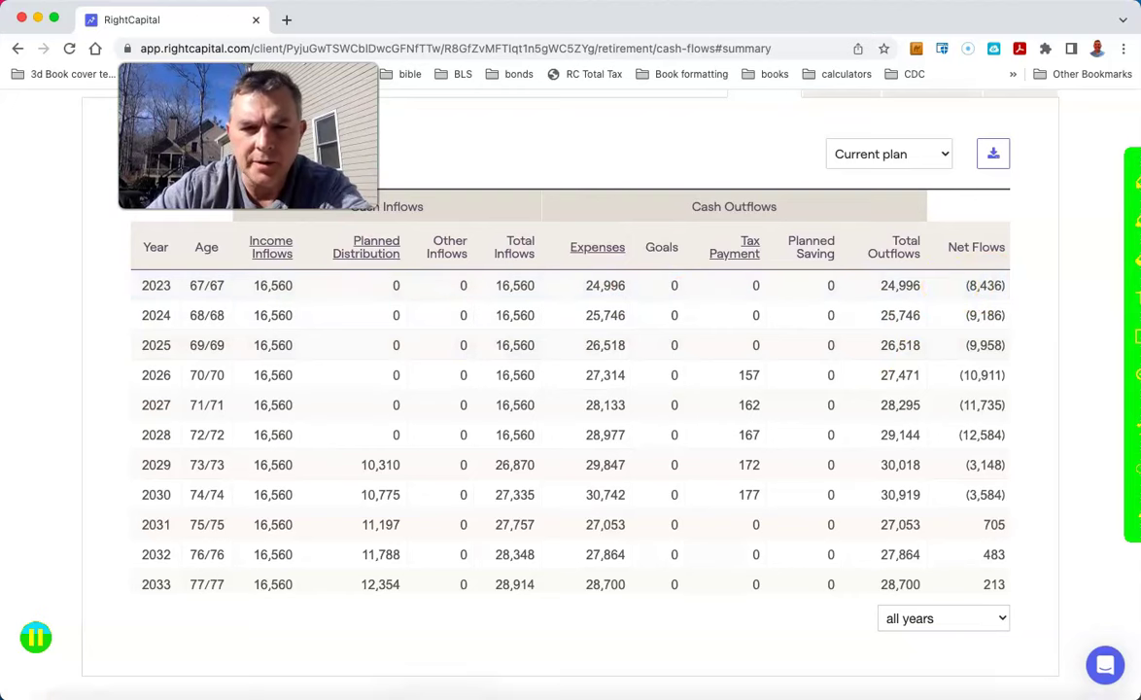
Switch to Calculator, divide 8400 by 250000 to get the withdrawal rate, and minimize the calculator.
mouse_move(435, 692)
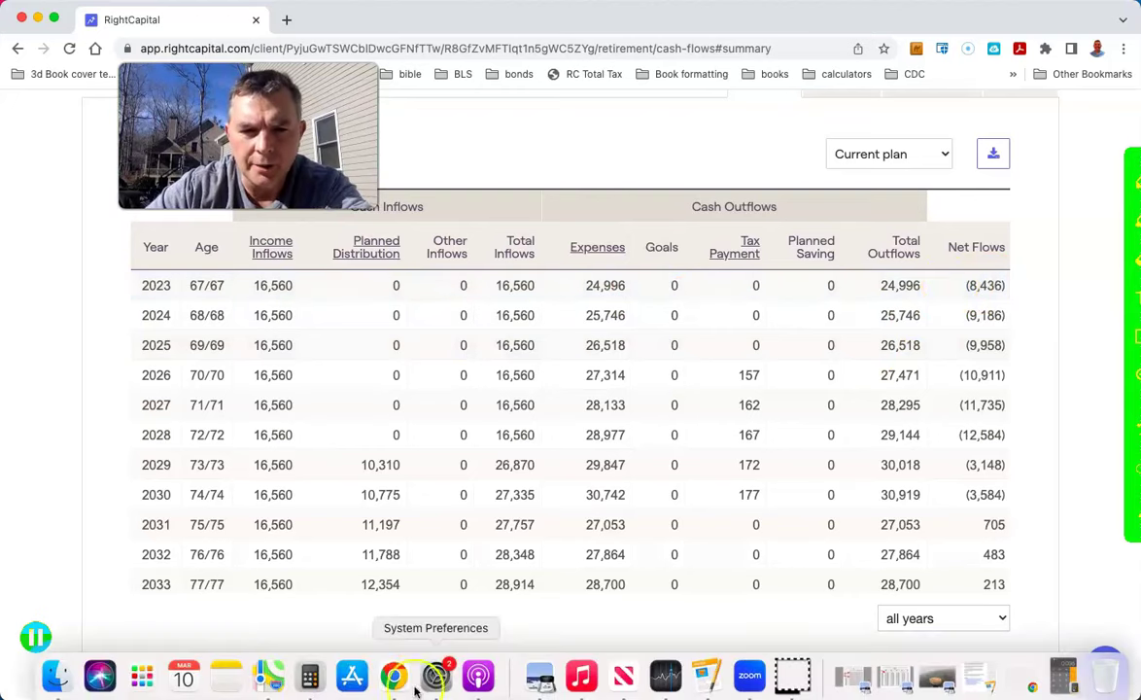
click(310, 676)
click(794, 198)
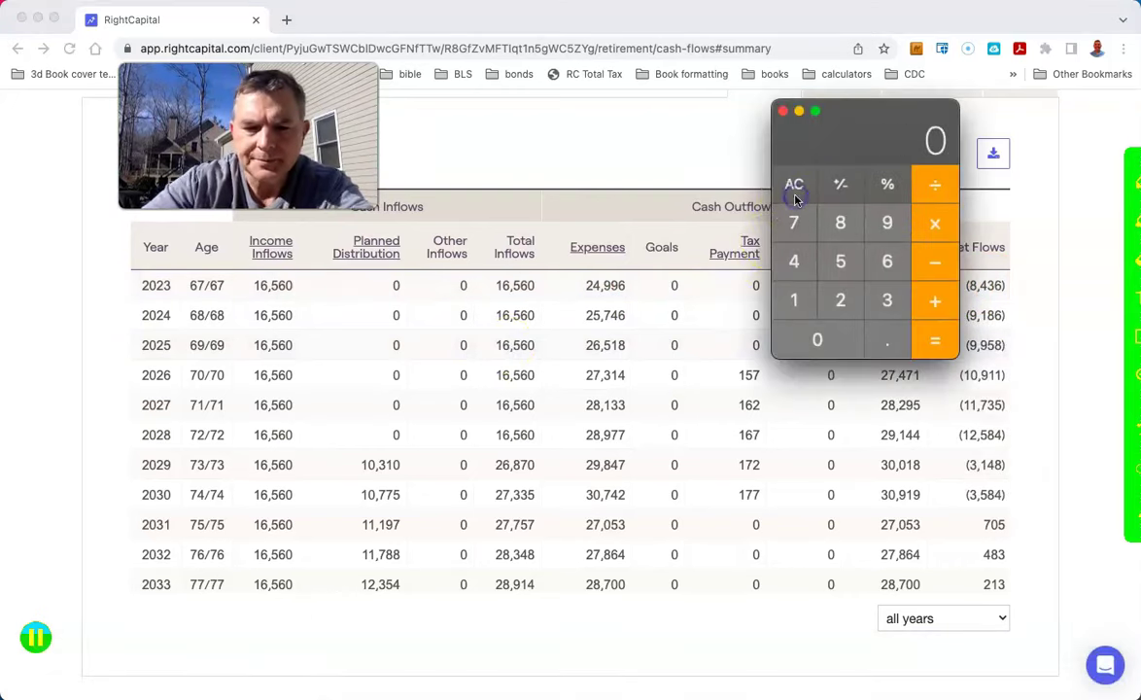
text(8400)
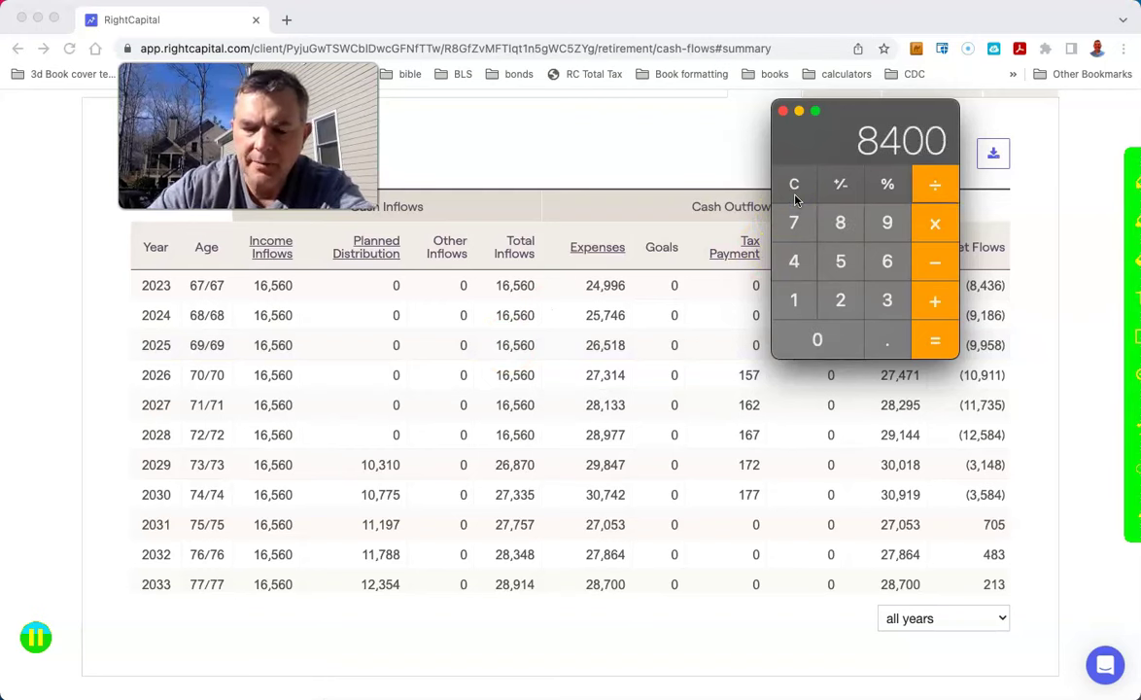
text(/25000)
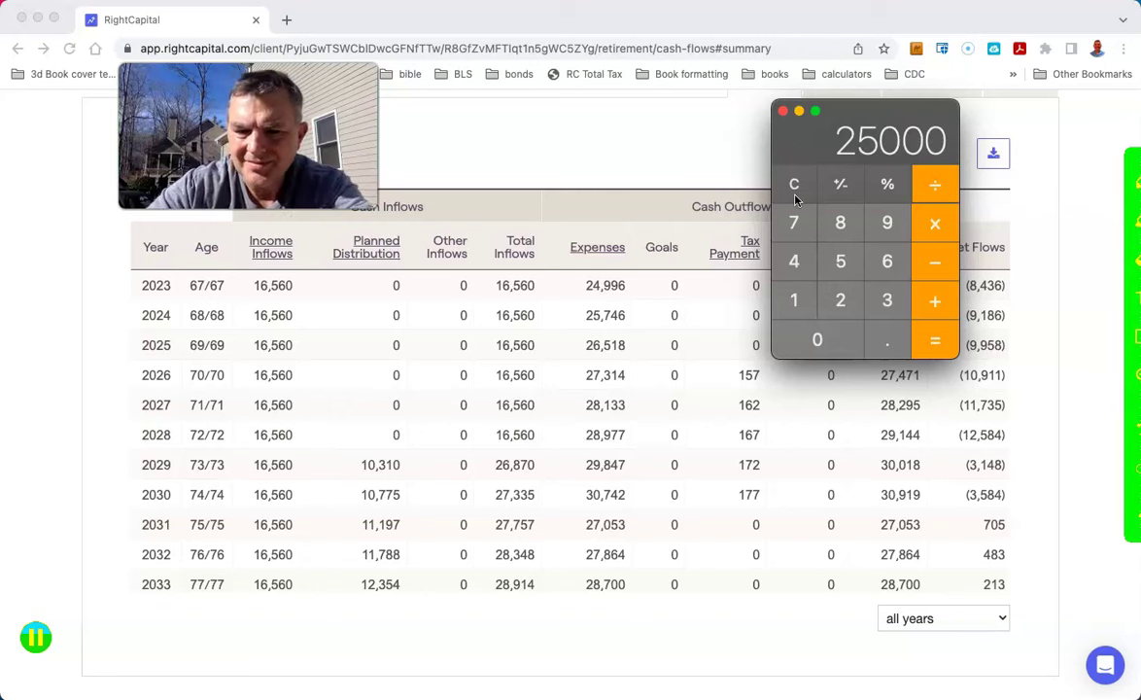
text(0)
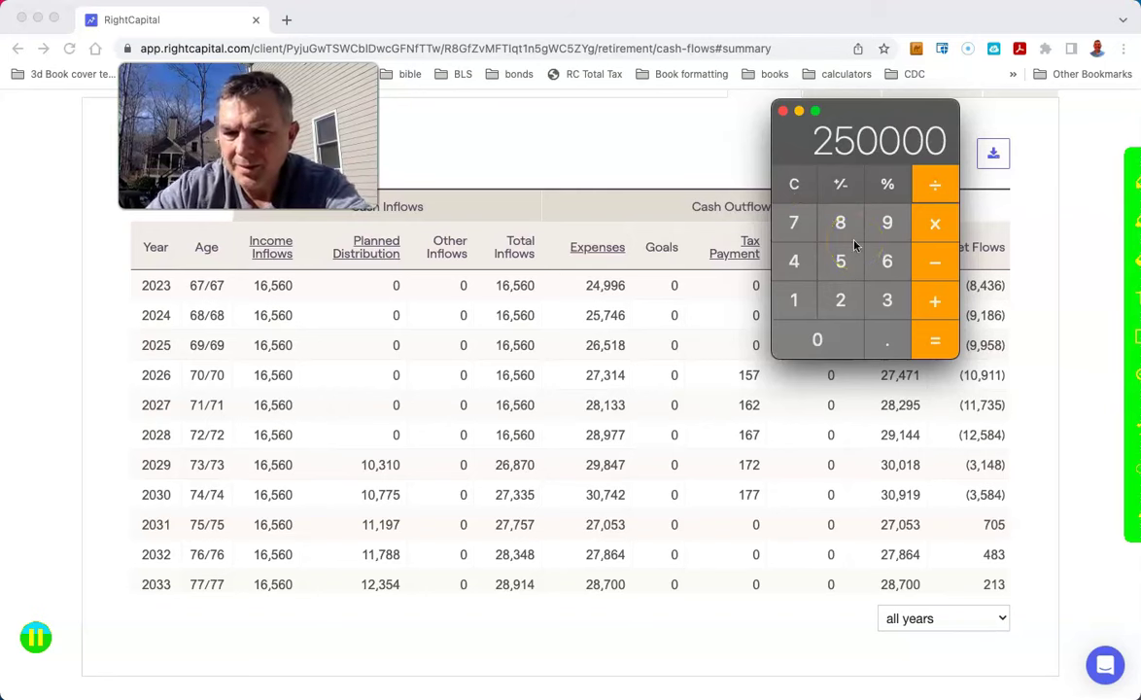
key(BackSpace)
text(0)
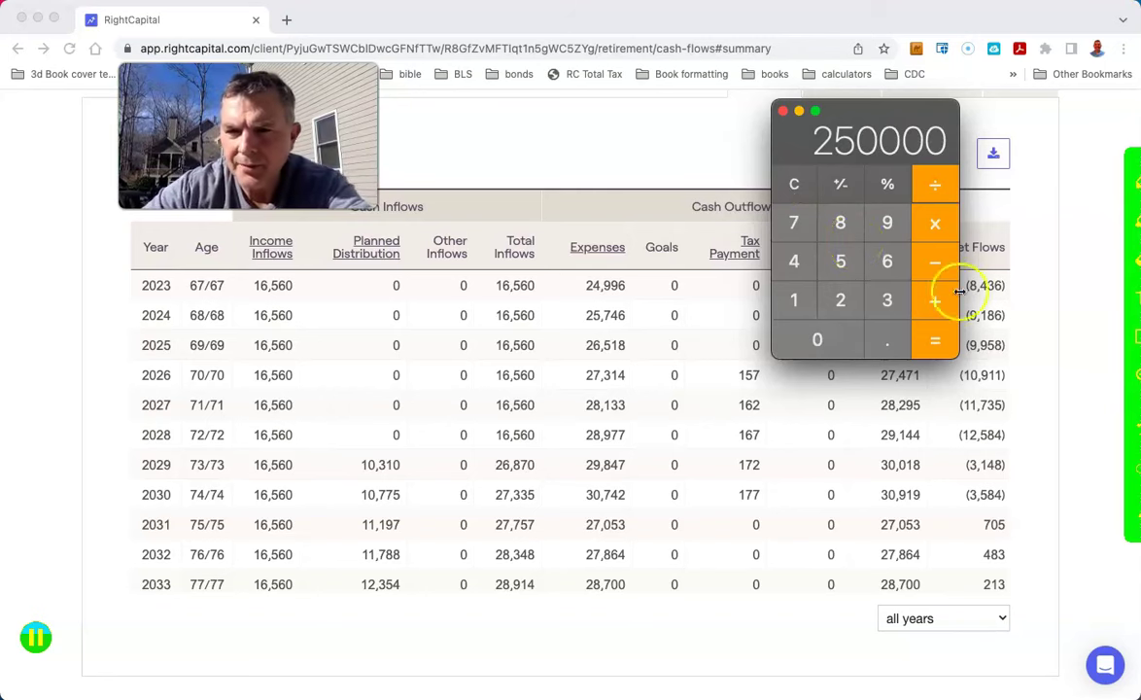
click(935, 345)
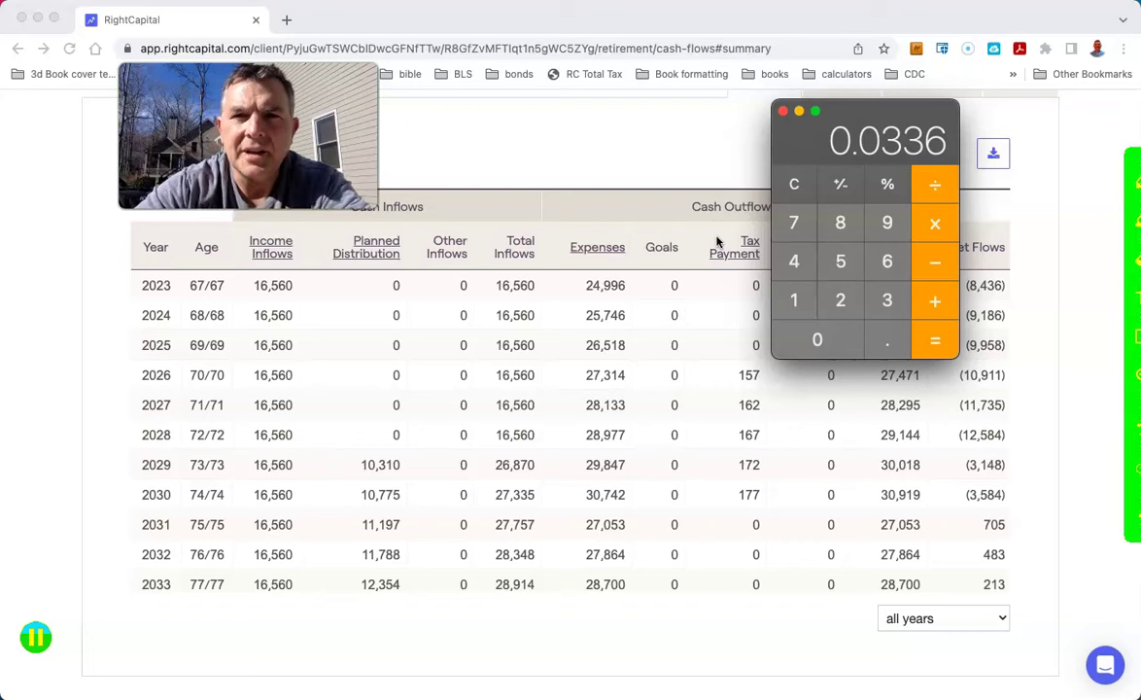
click(799, 112)
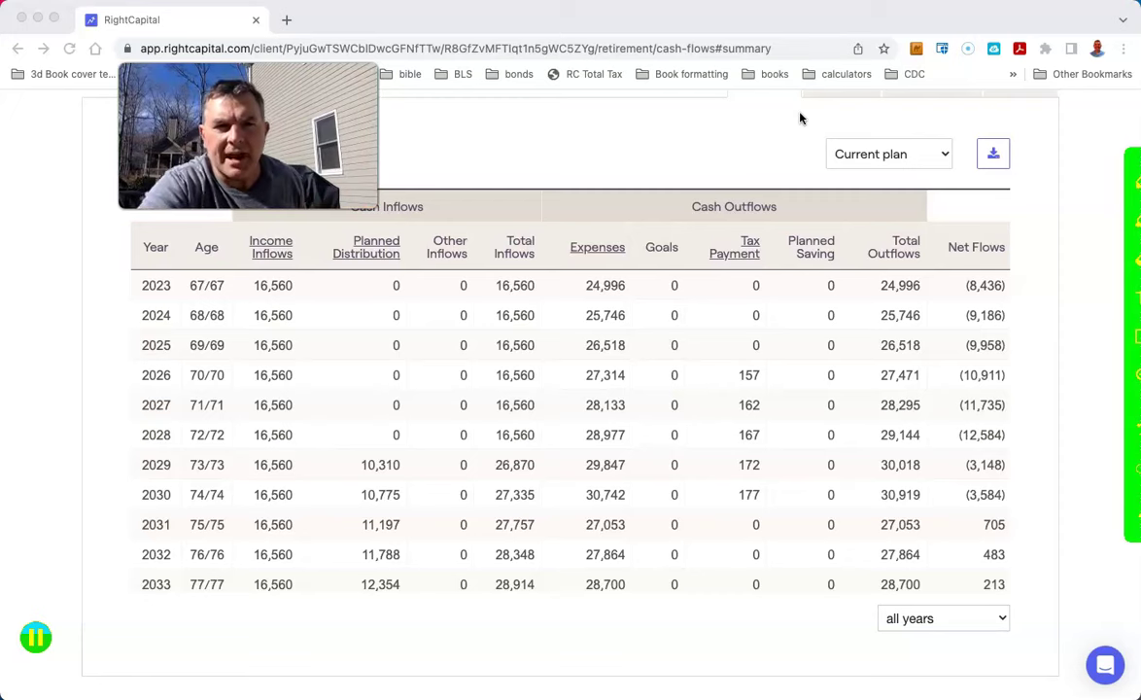
Examine the yearly planned distributions and net flows in the cash flow summary, and bring up the ending balances by account.
scroll(787, 115, up, 3)
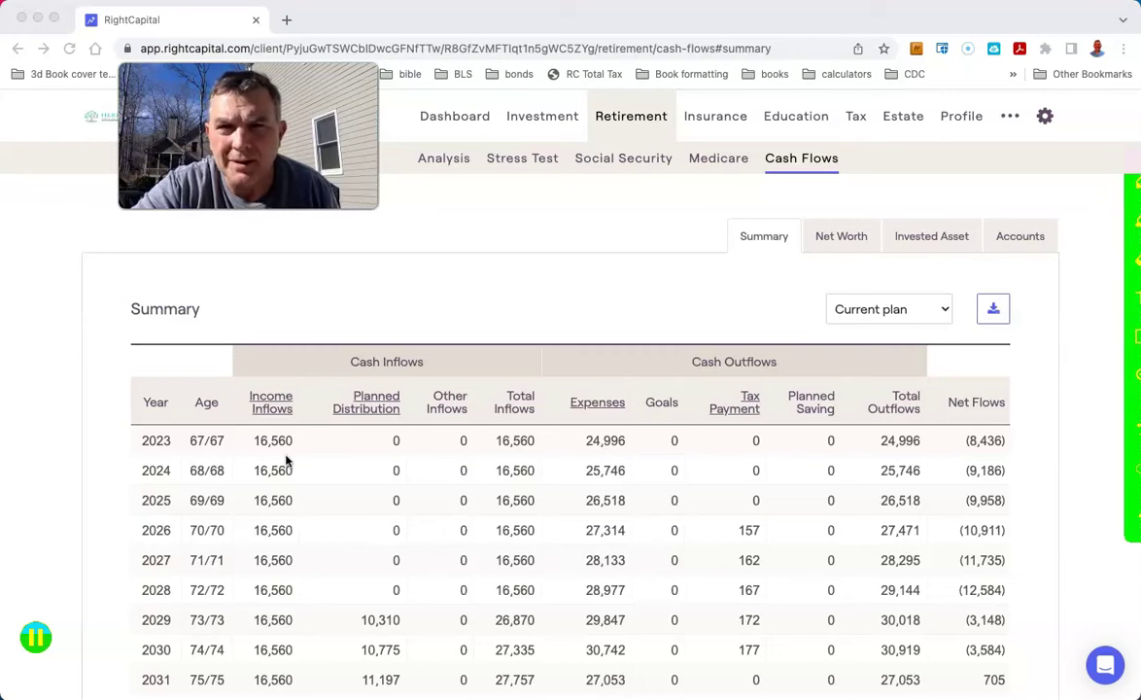
click(515, 360)
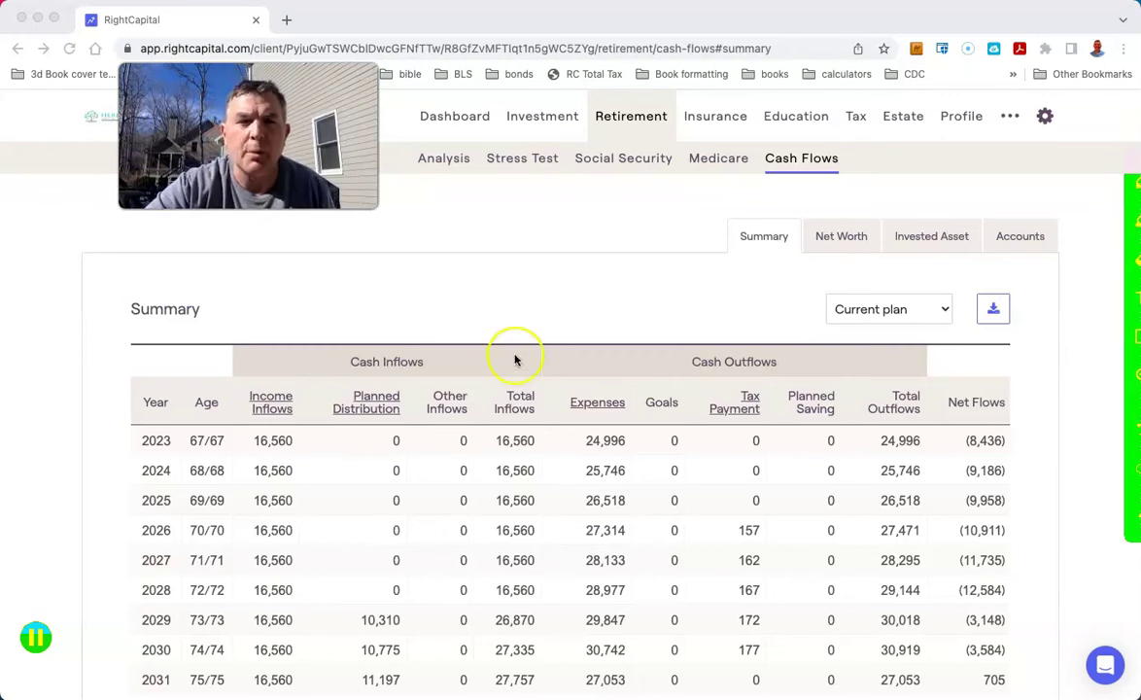
scroll(612, 443, down, 3)
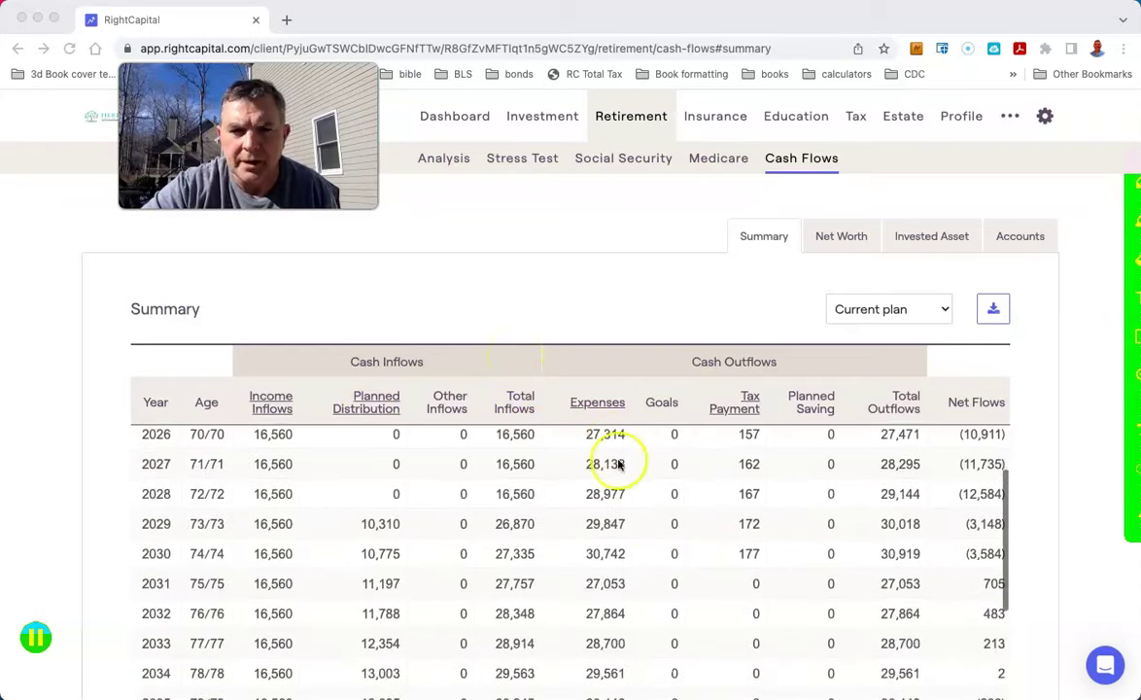
scroll(630, 276, down, 2)
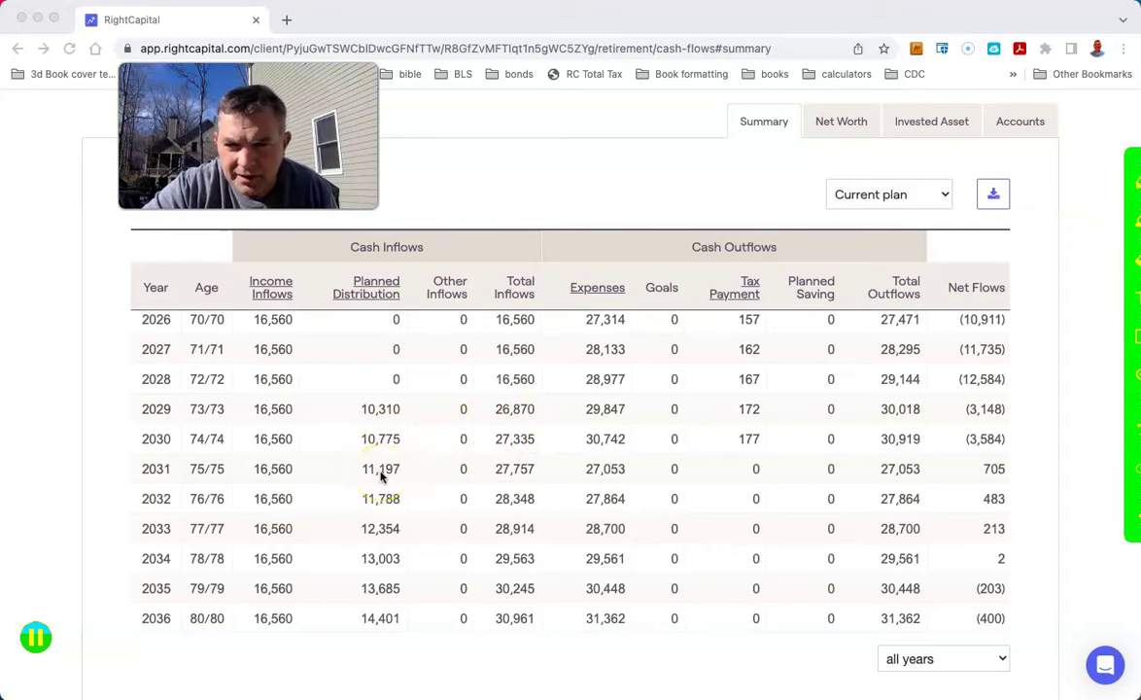
click(941, 121)
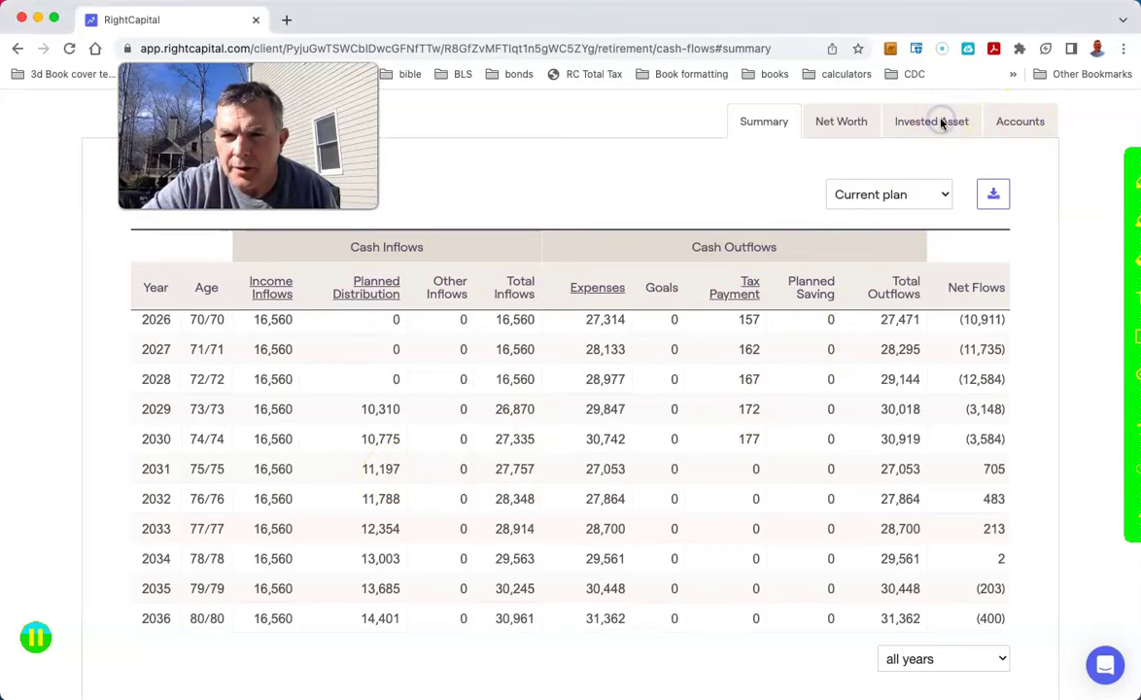
click(1007, 120)
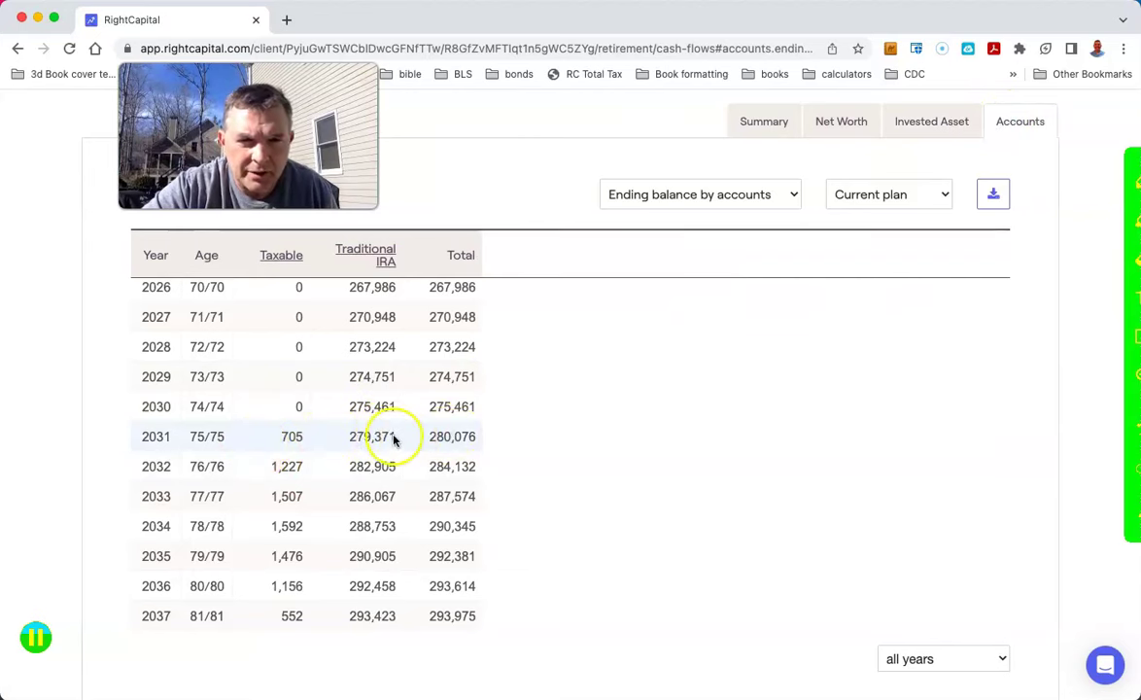
Switch to Calculator, divide 11 by 280 to get the withdrawal rate at age 75, and minimize the calculator.
mouse_move(477, 678)
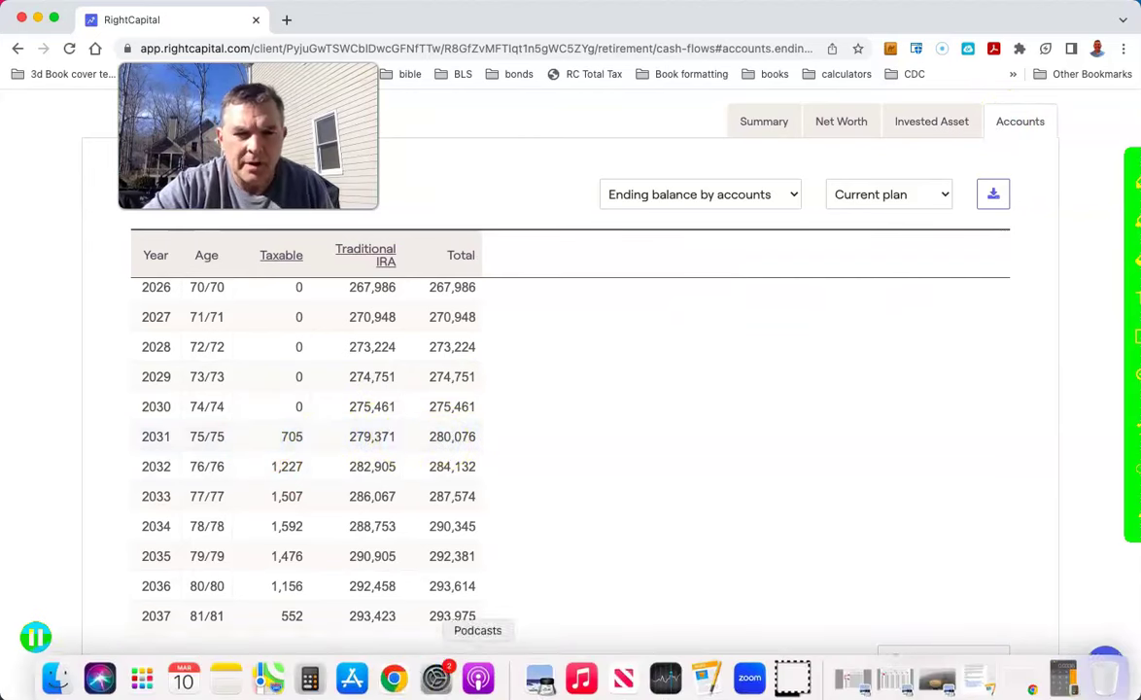
click(309, 677)
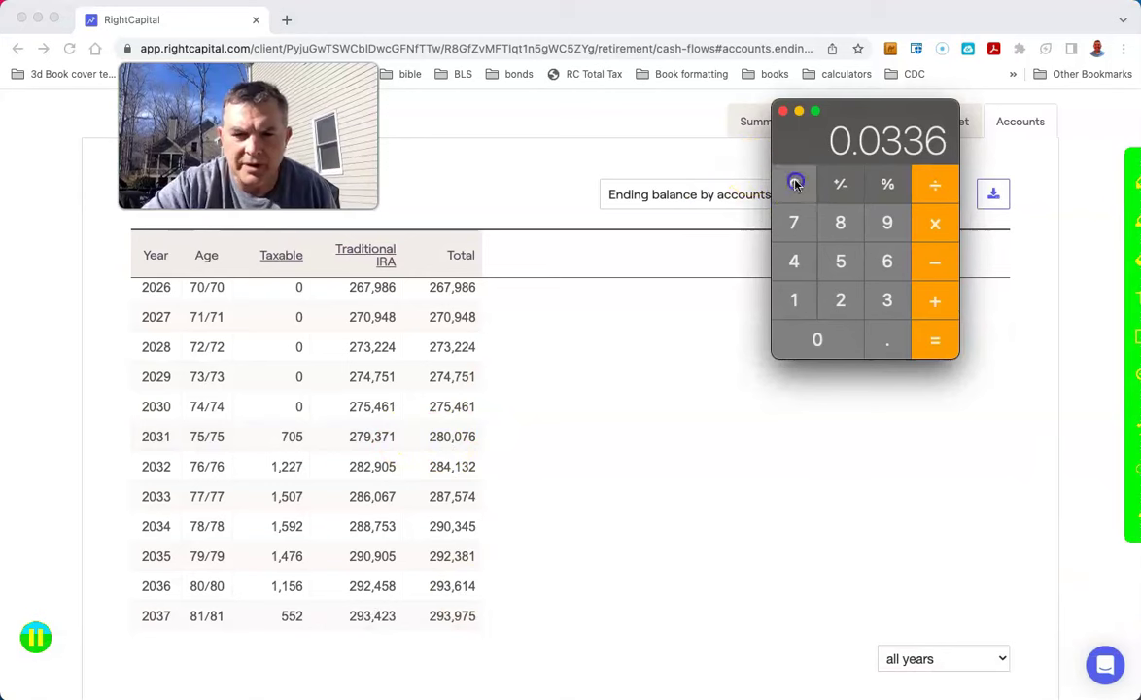
click(794, 183)
text(11)
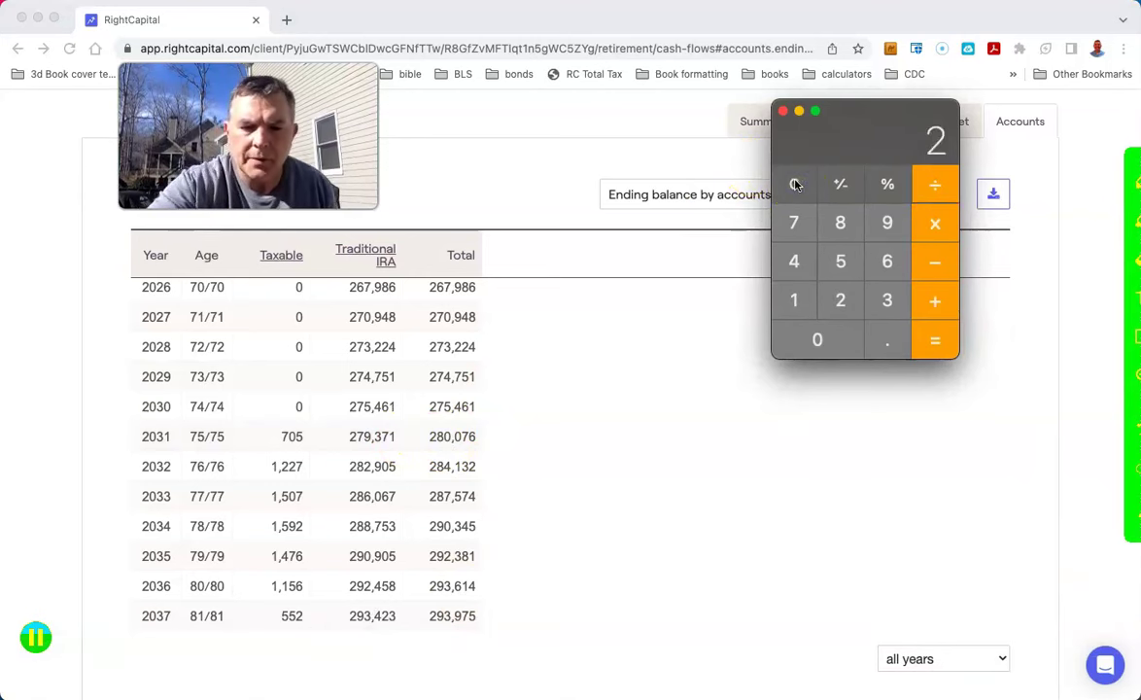
text(80)
key(Return)
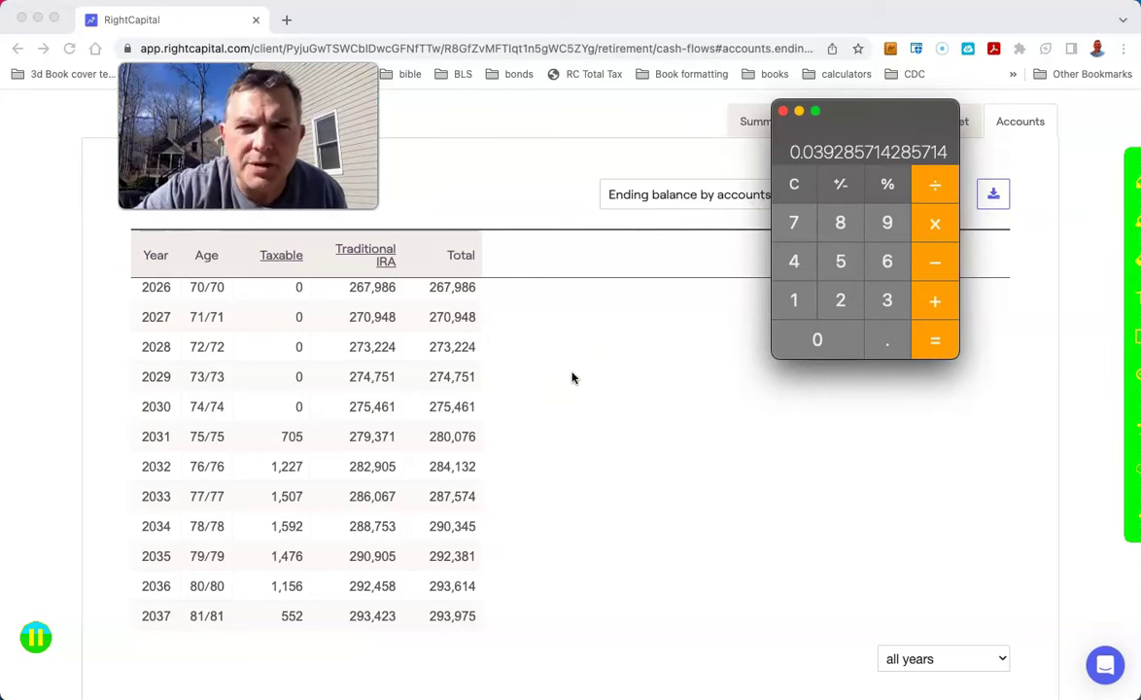
click(799, 112)
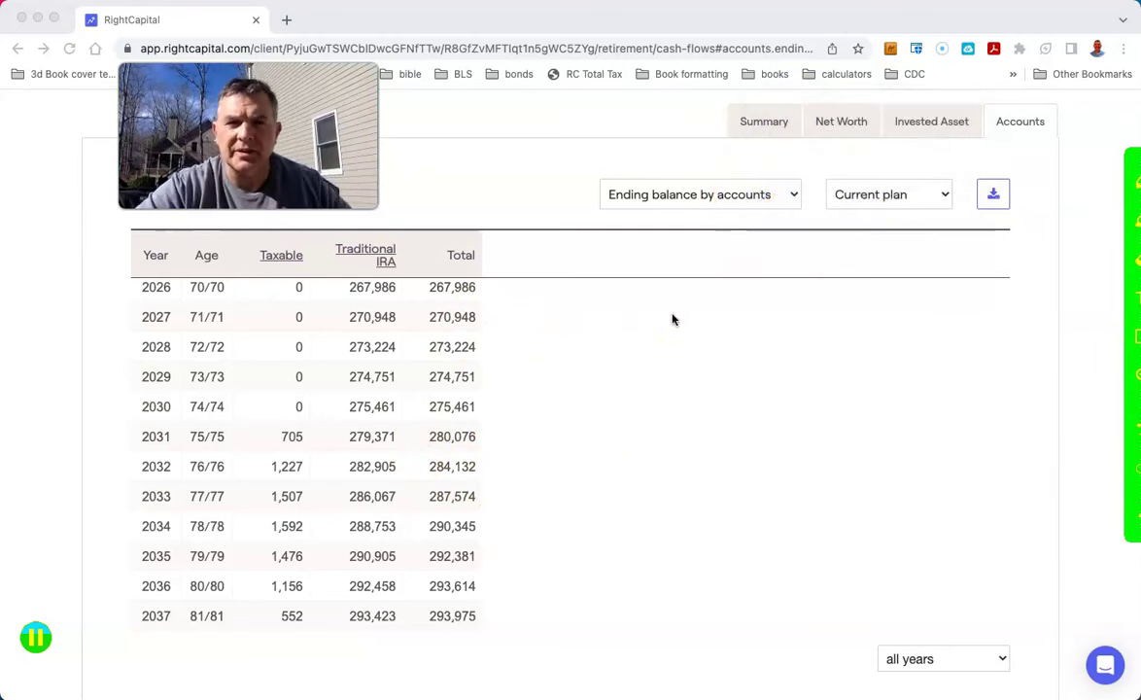
Compare the cash flow summary with the ending balances by account, and review the summary through the final plan years.
scroll(333, 415, up, 5)
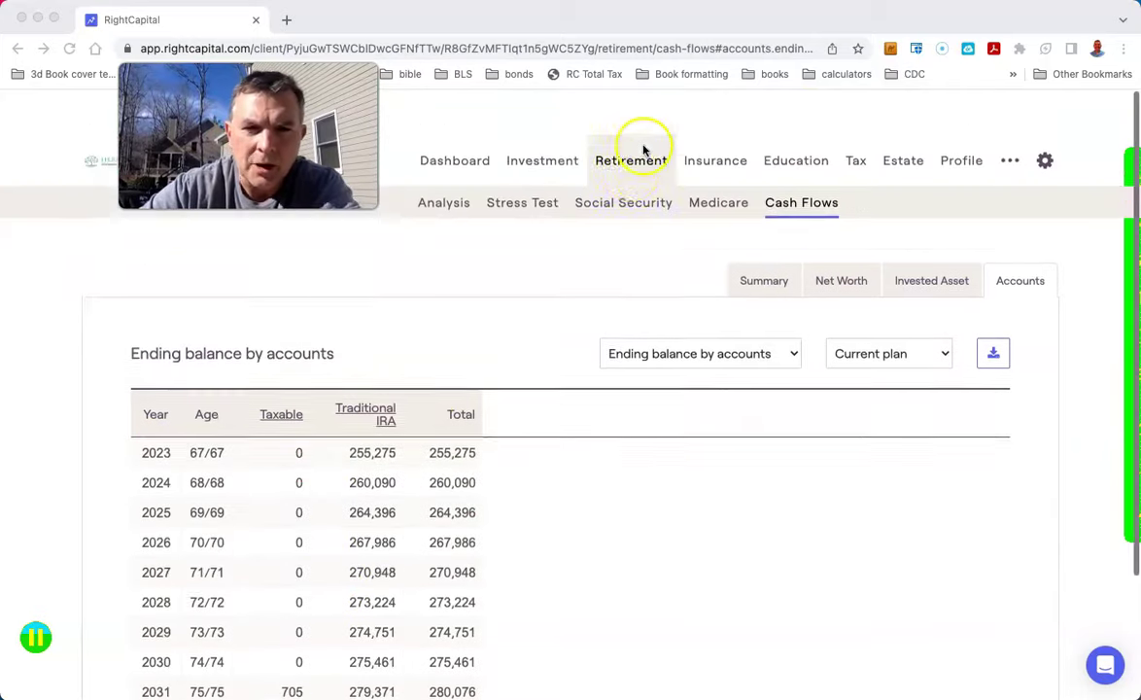
click(765, 234)
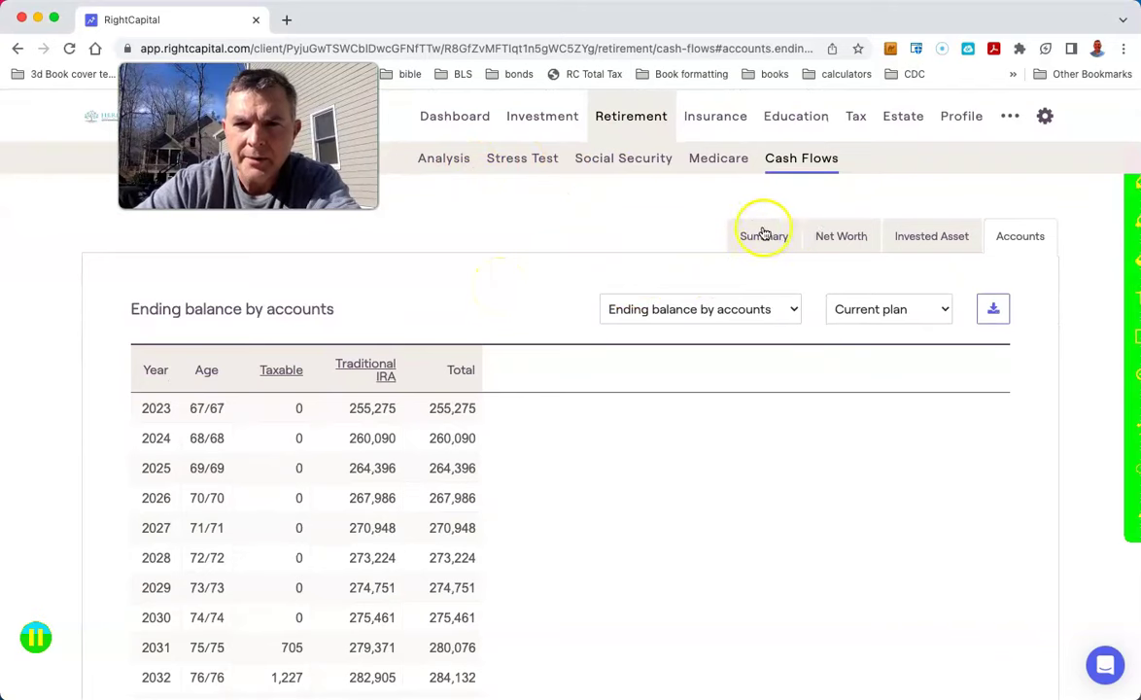
click(764, 234)
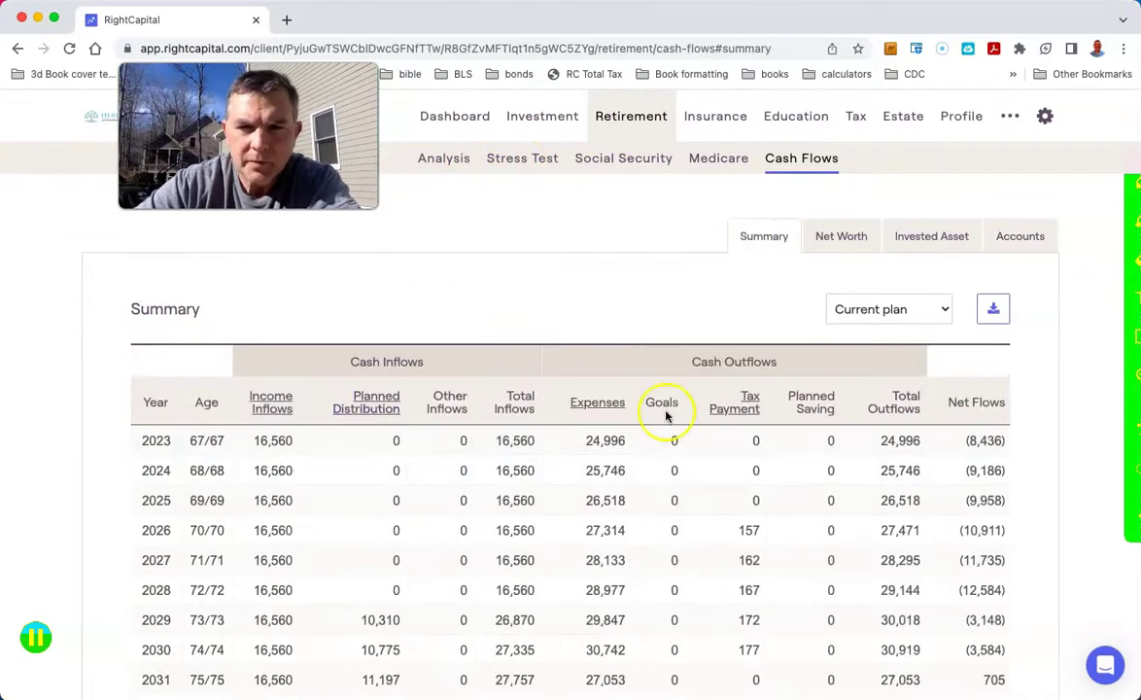
click(1018, 234)
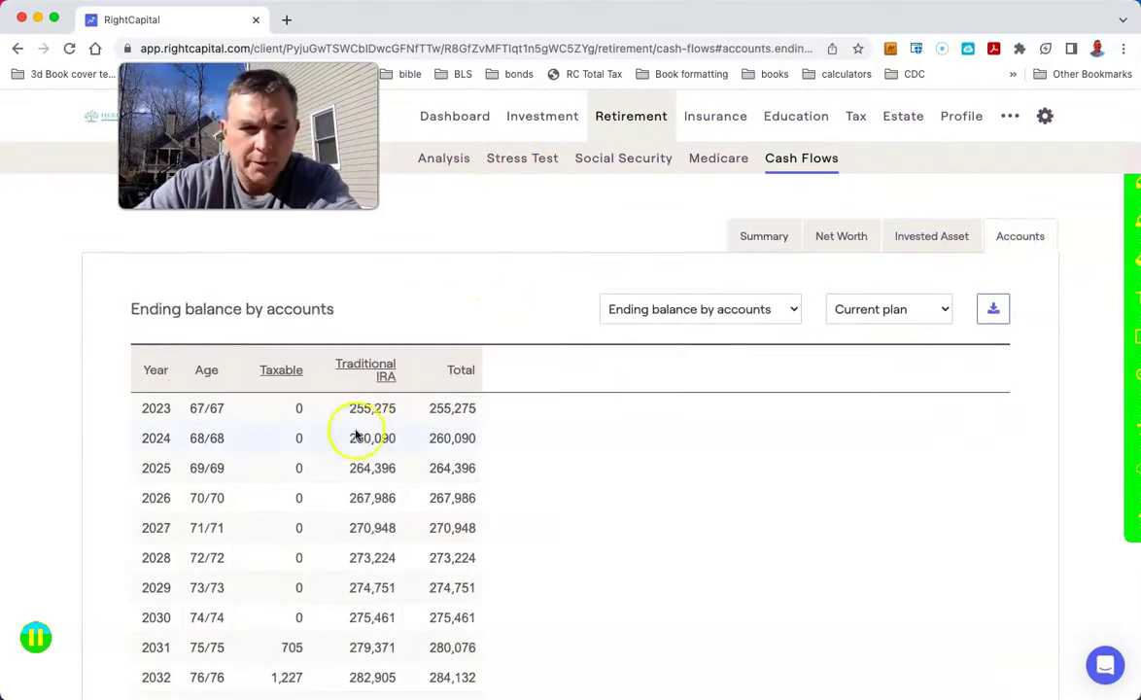
click(764, 236)
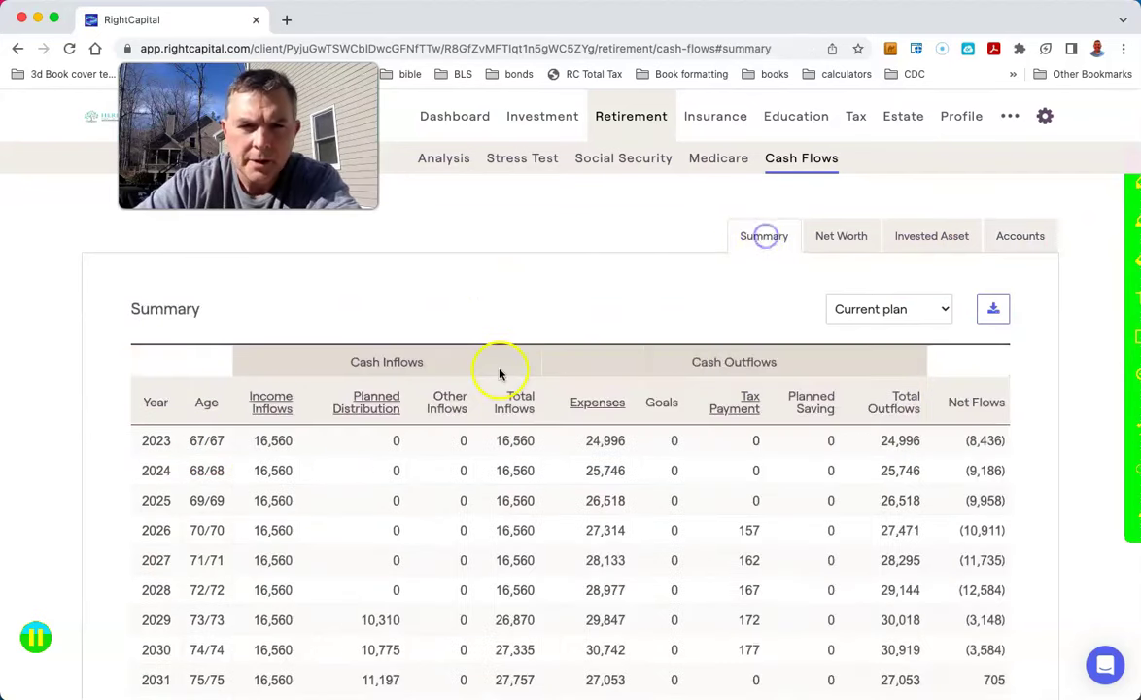
click(281, 440)
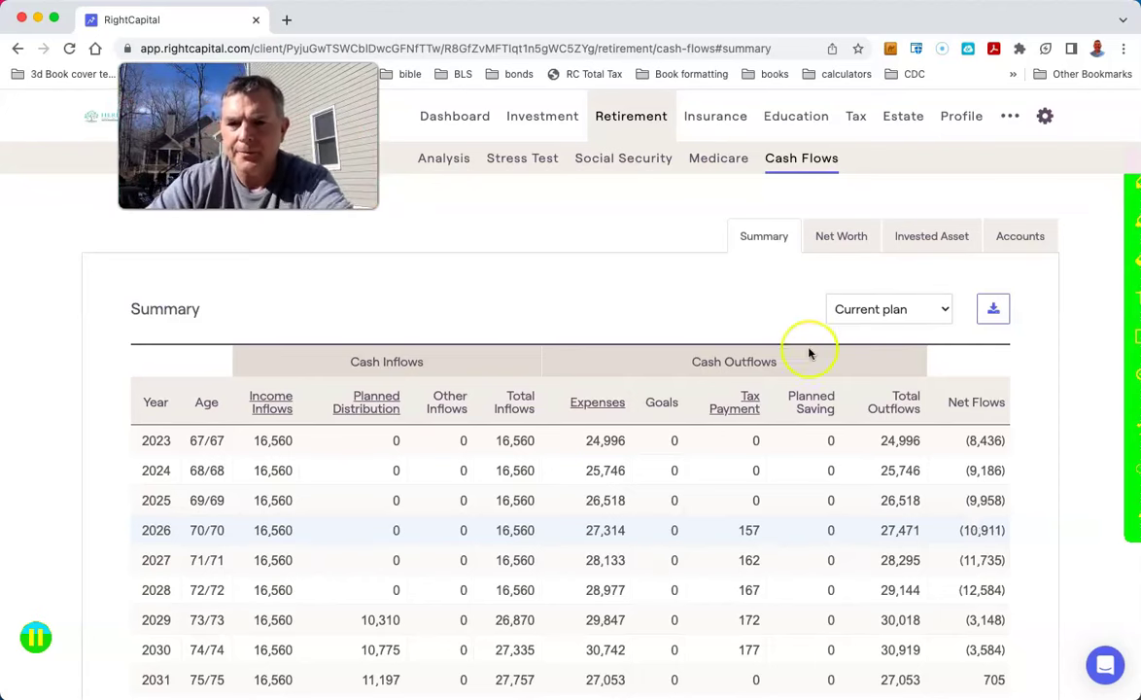
scroll(809, 345, down, 8)
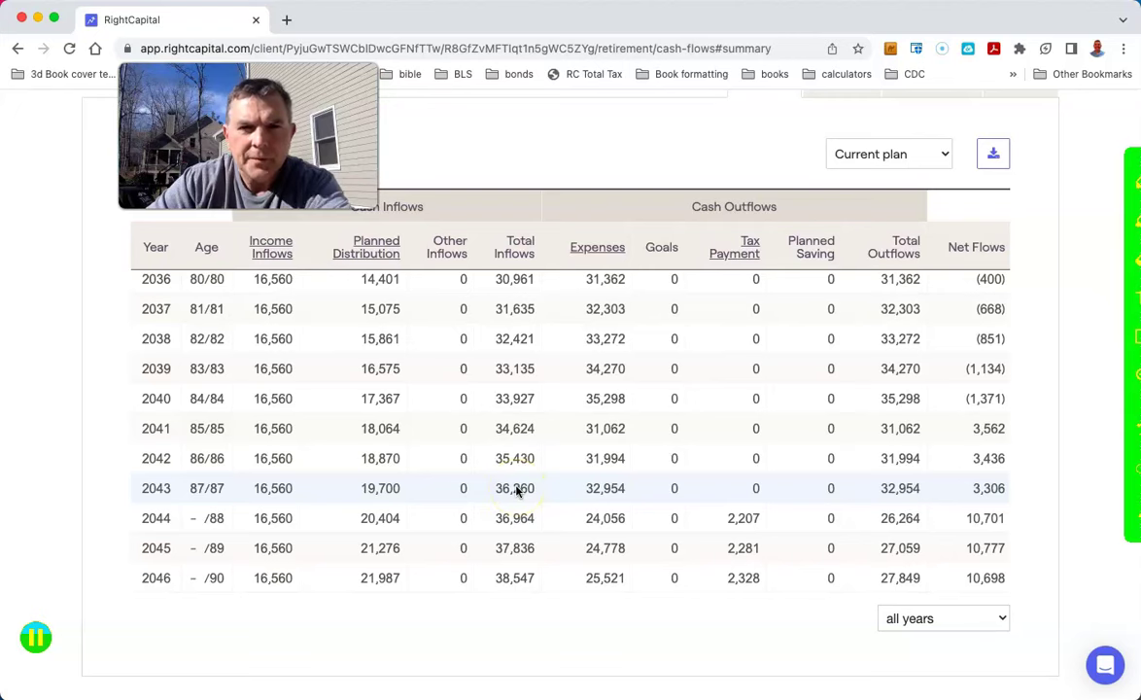
Set the annual amount of the Annuity pension income to $0 in the income profile and save the entry.
scroll(517, 492, up, 10)
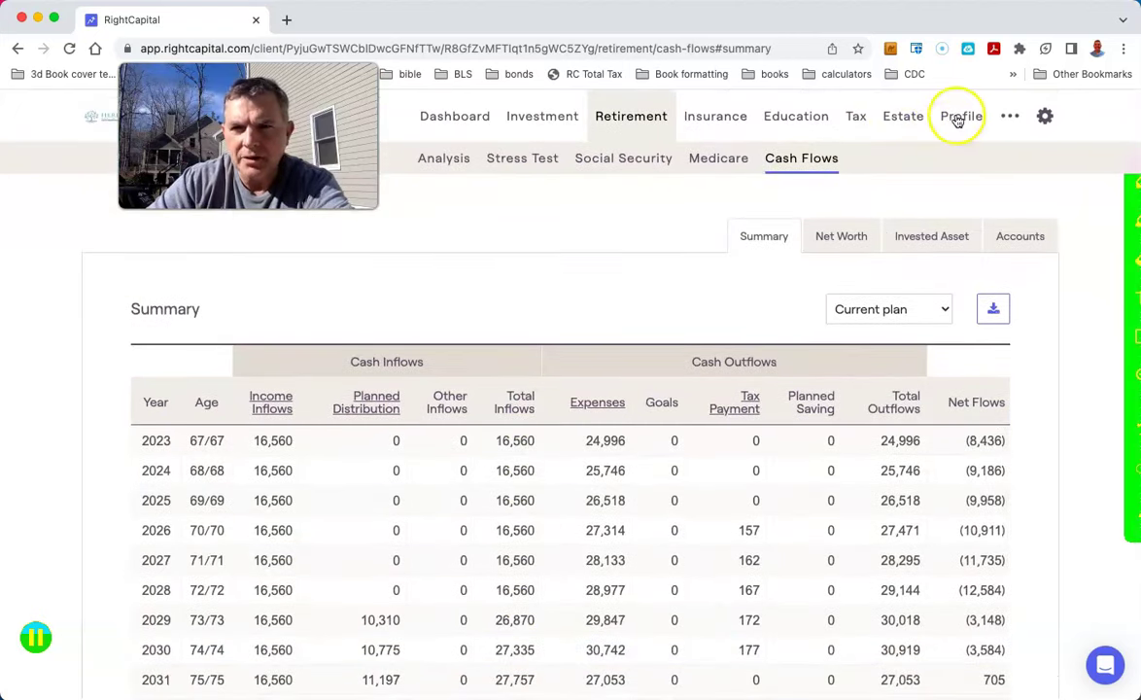
click(957, 117)
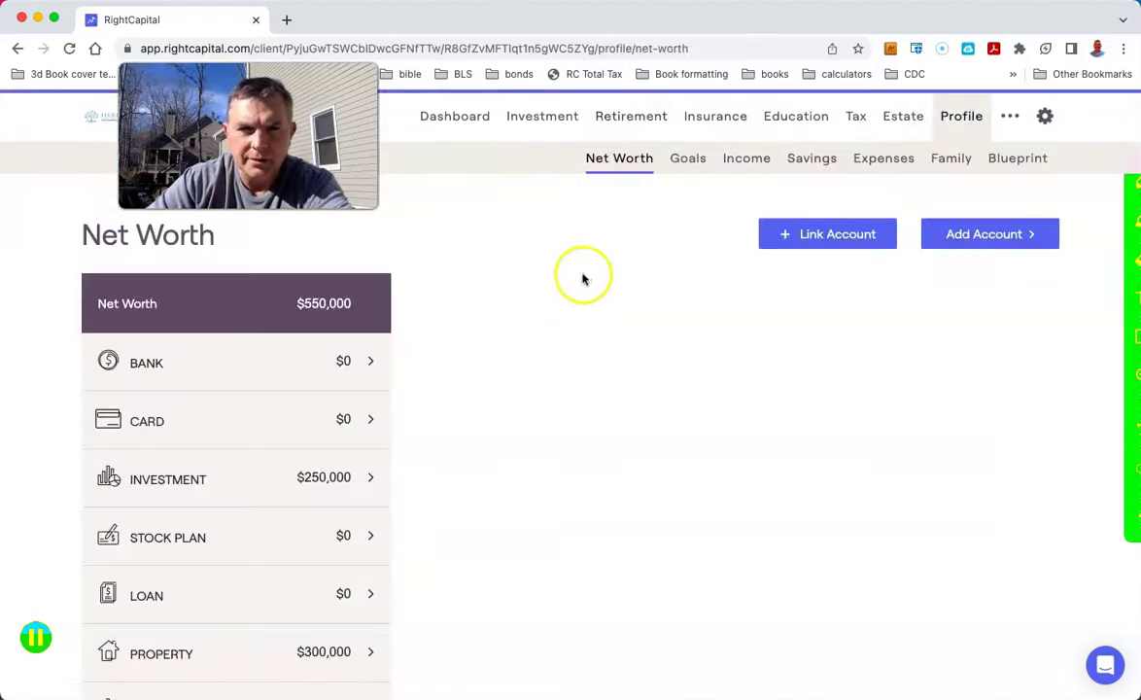
click(741, 157)
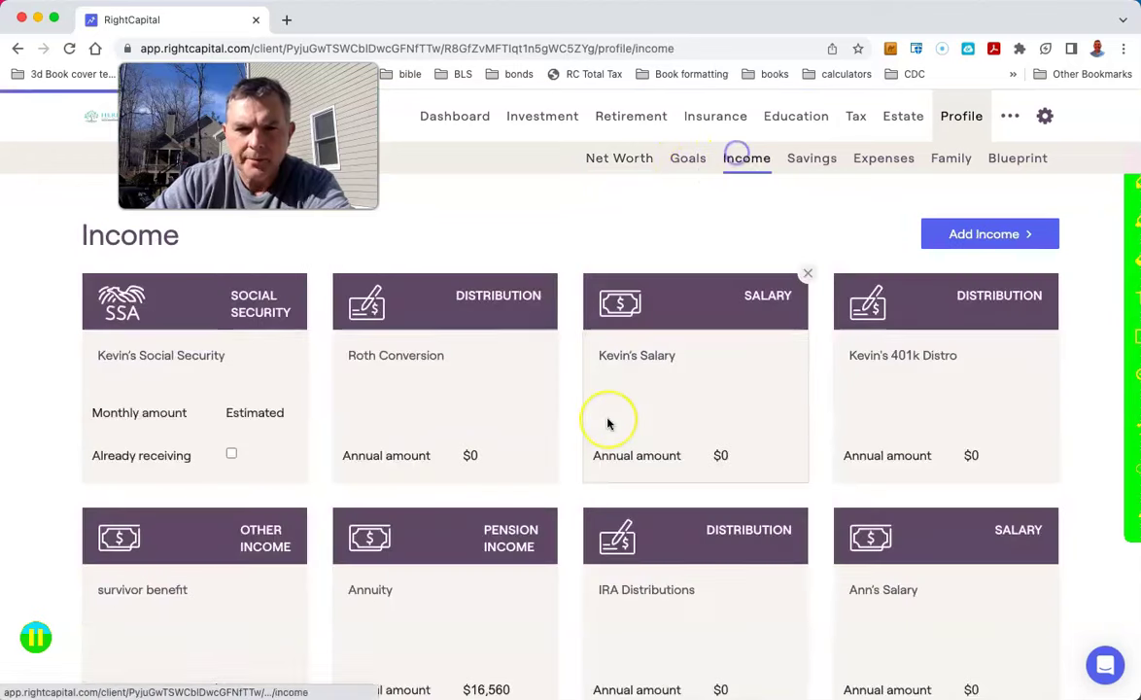
scroll(602, 418, down, 5)
click(484, 333)
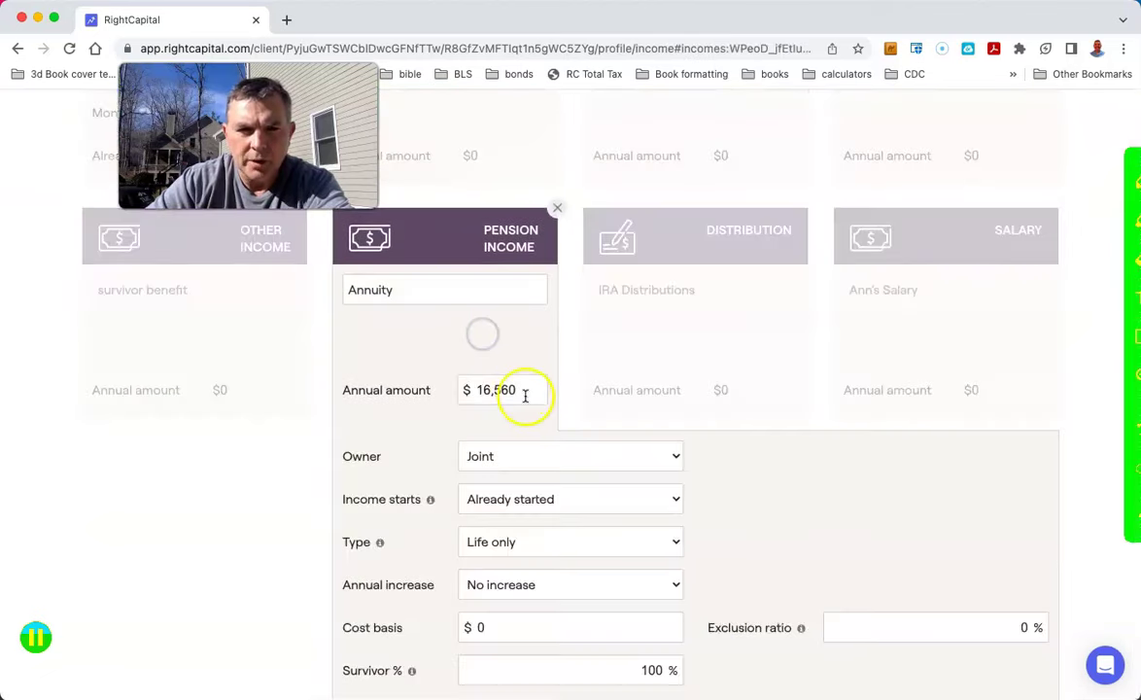
drag(525, 391, 448, 392)
text(0)
scroll(683, 466, down, 5)
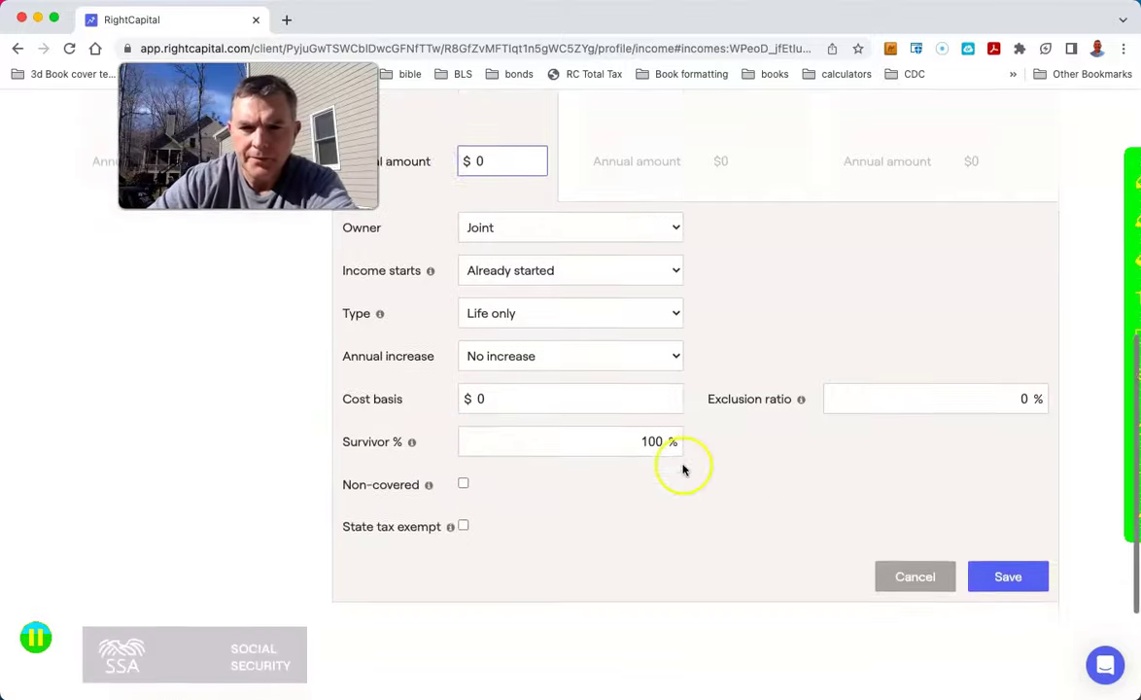
click(995, 393)
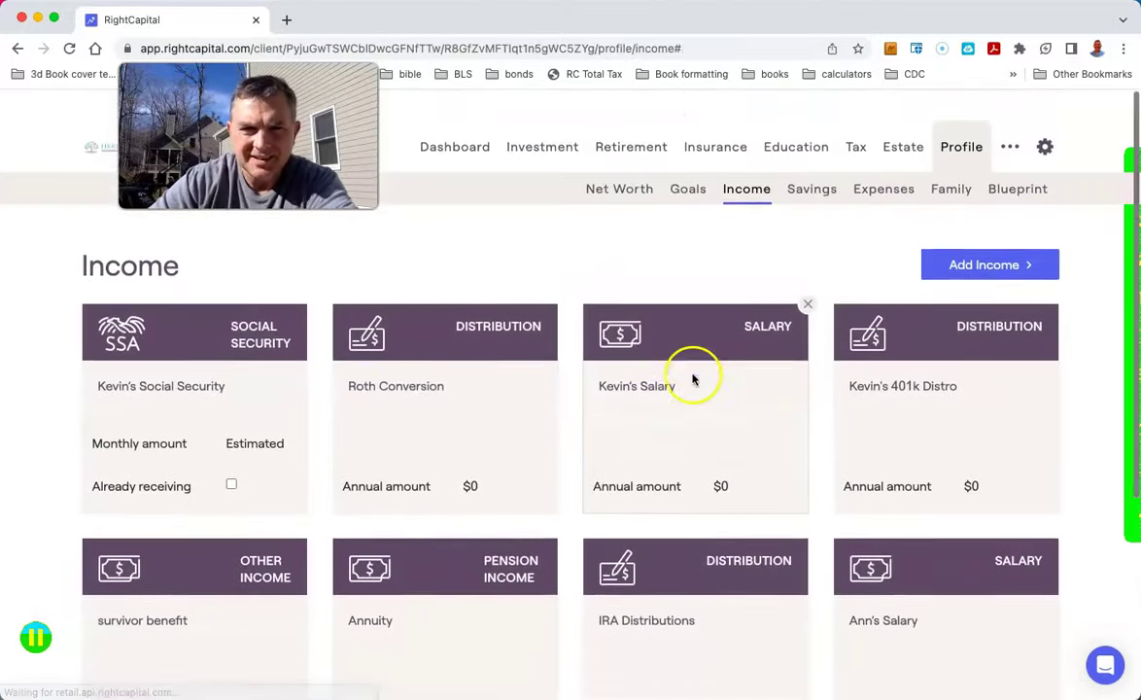
Set the IRA investment account's total balance to $500,000 in the net worth profile and save it.
click(621, 159)
scroll(246, 545, down, 1)
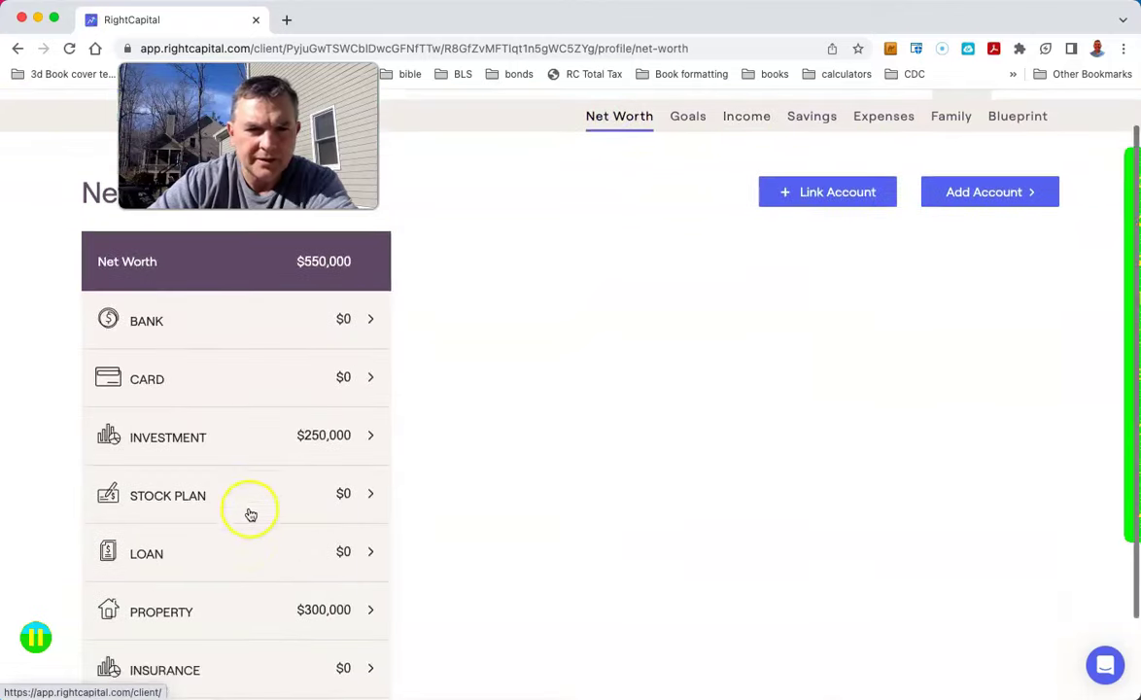
click(267, 438)
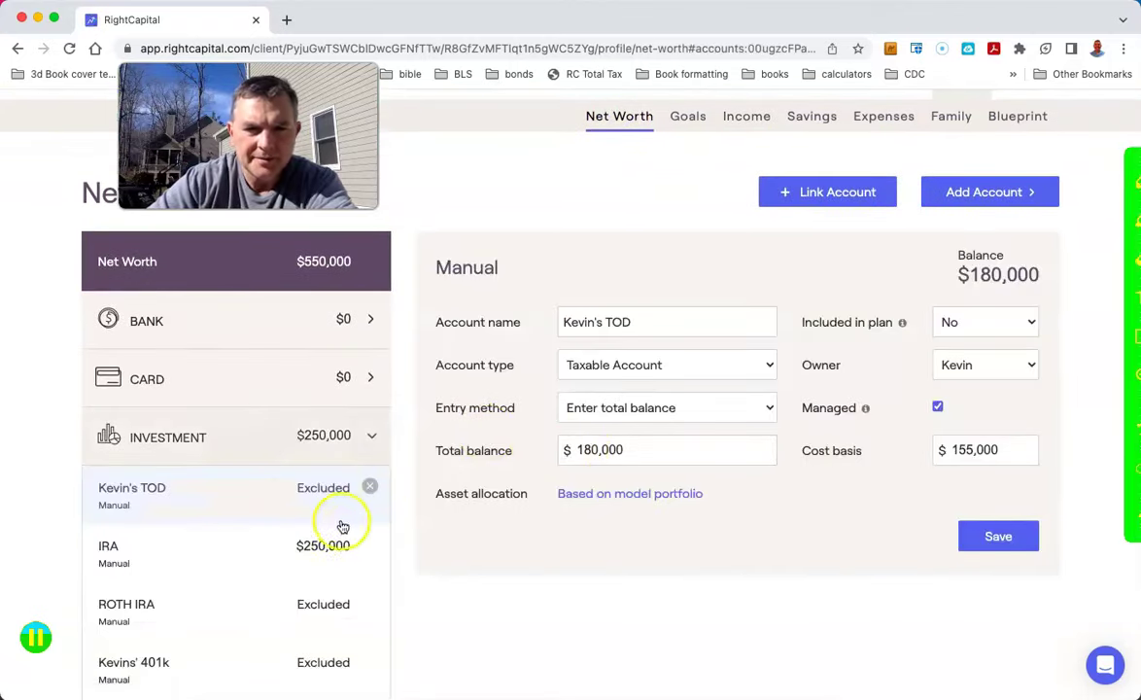
click(313, 545)
drag(657, 449, 535, 435)
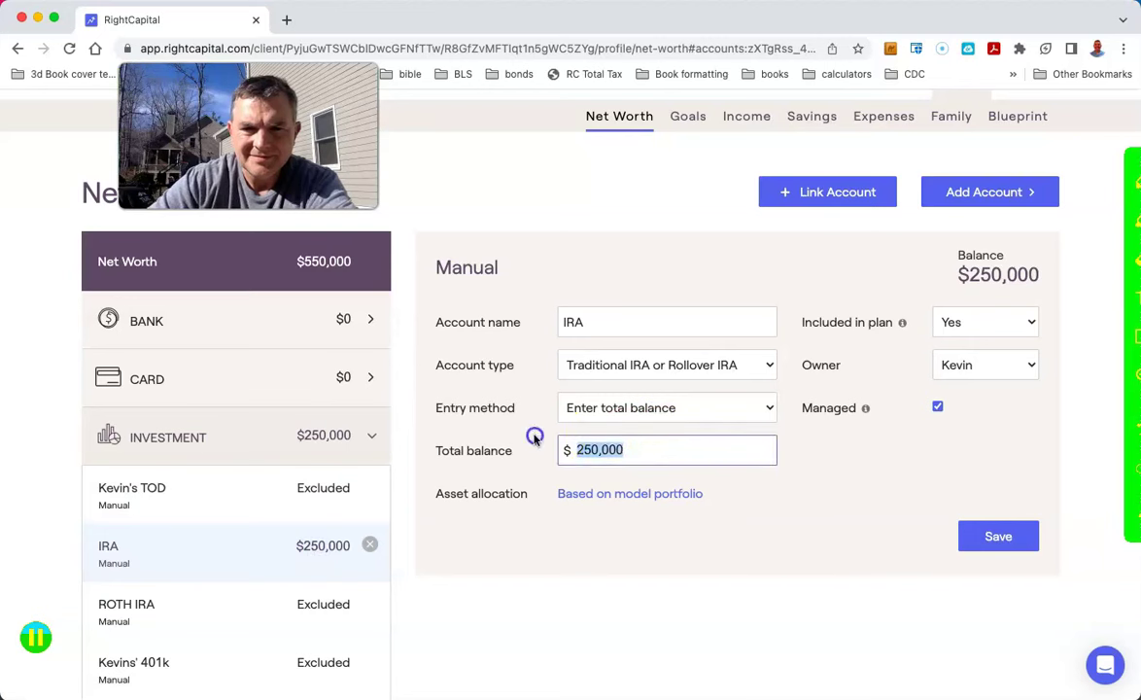
text(500,000)
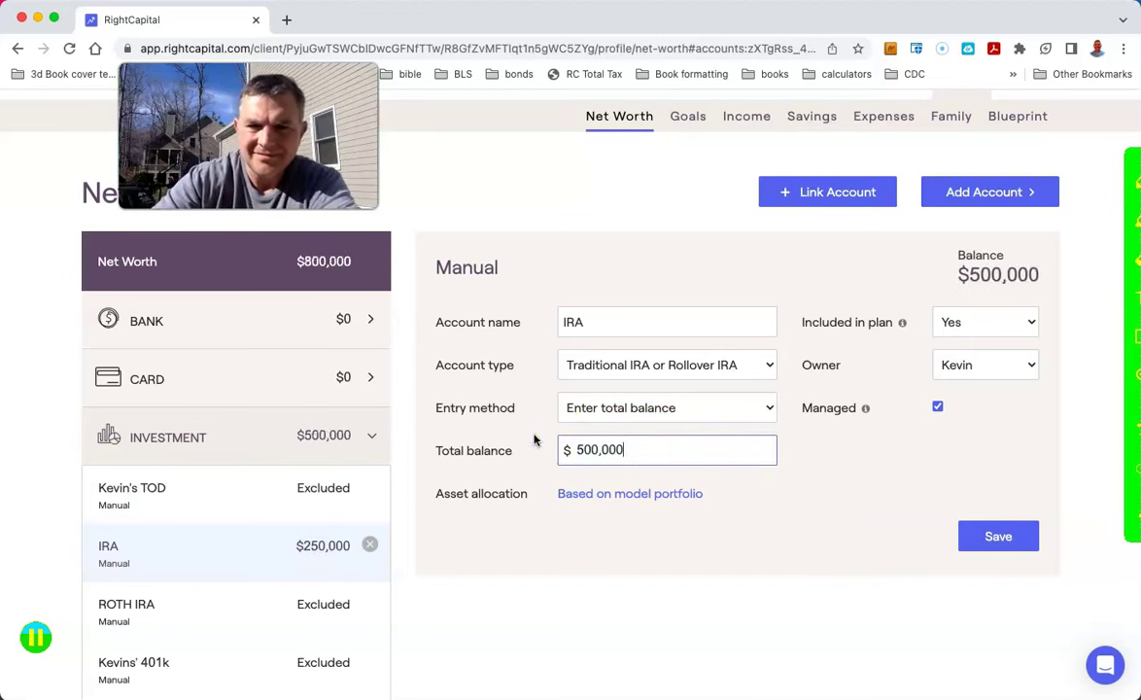
click(1015, 547)
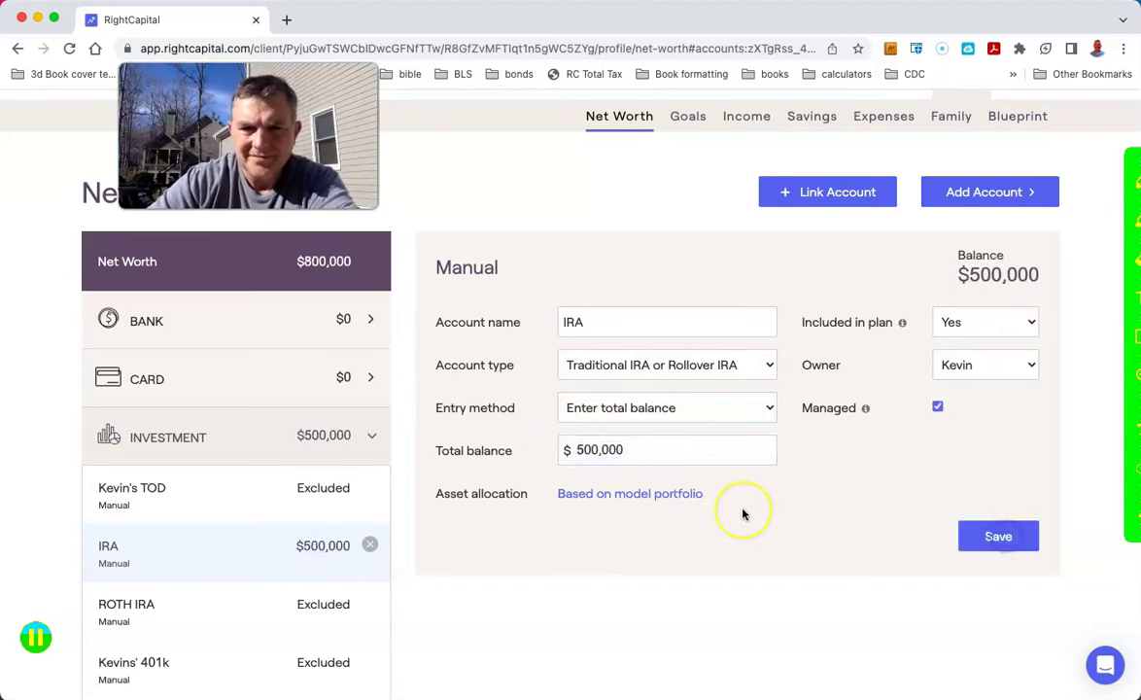
Check the retirement success probability and the yearly cash flows for the plan funded only by the IRA.
scroll(742, 514, up, 2)
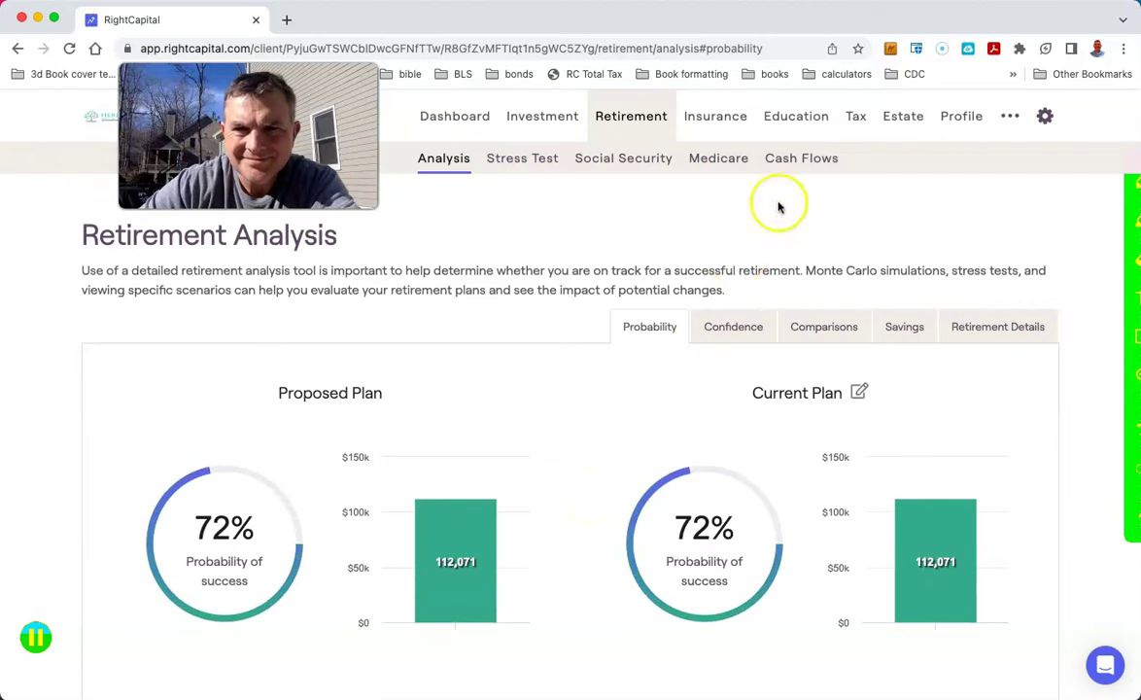
click(804, 166)
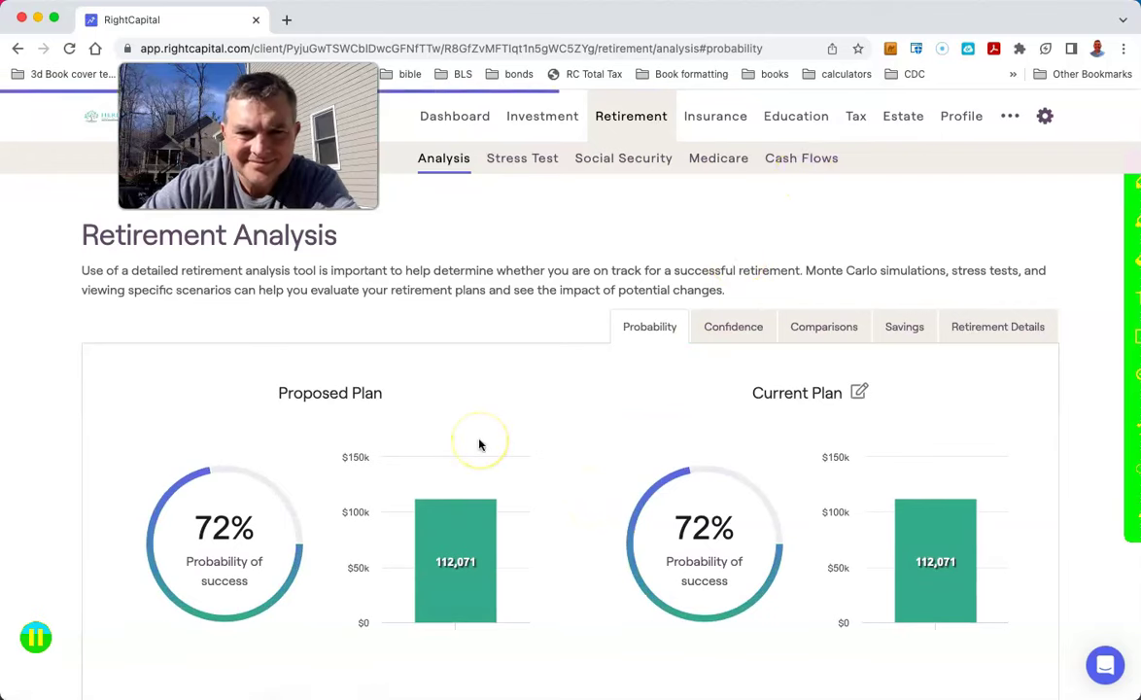
scroll(479, 444, down, 10)
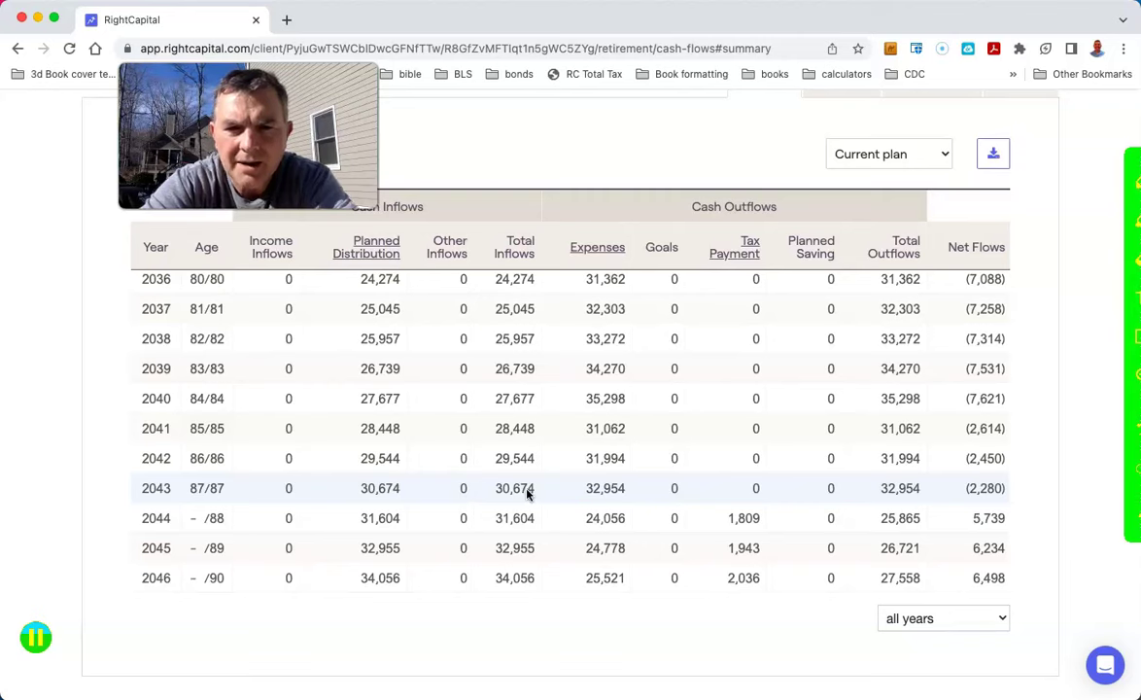
scroll(526, 495, up, 10)
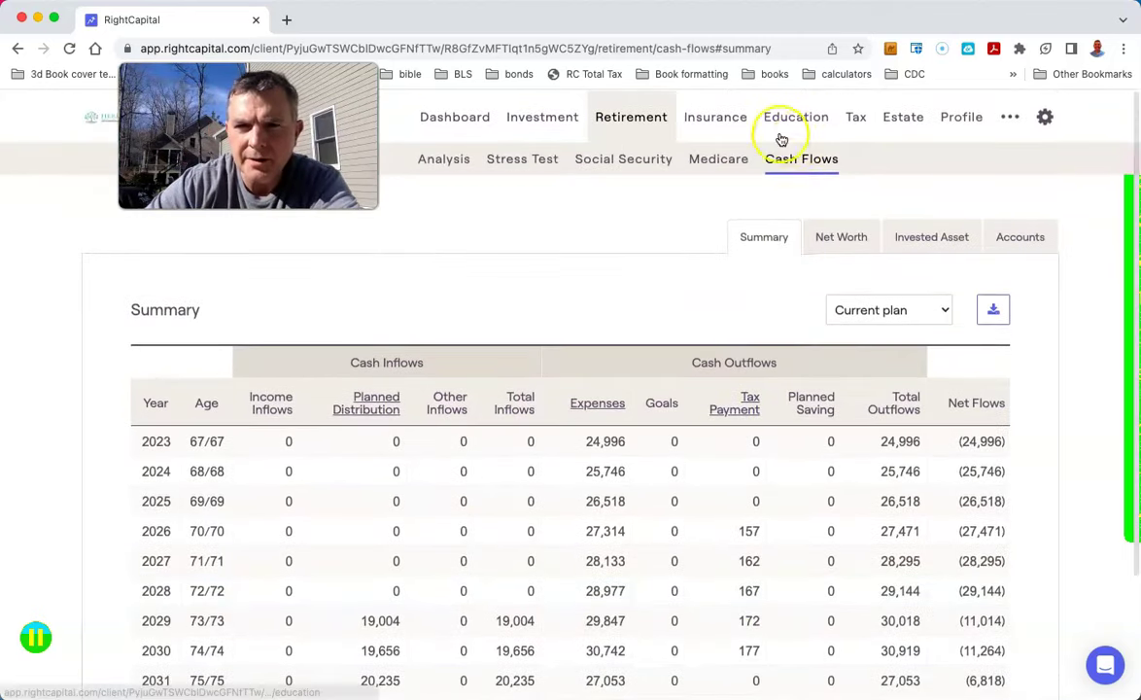
click(418, 163)
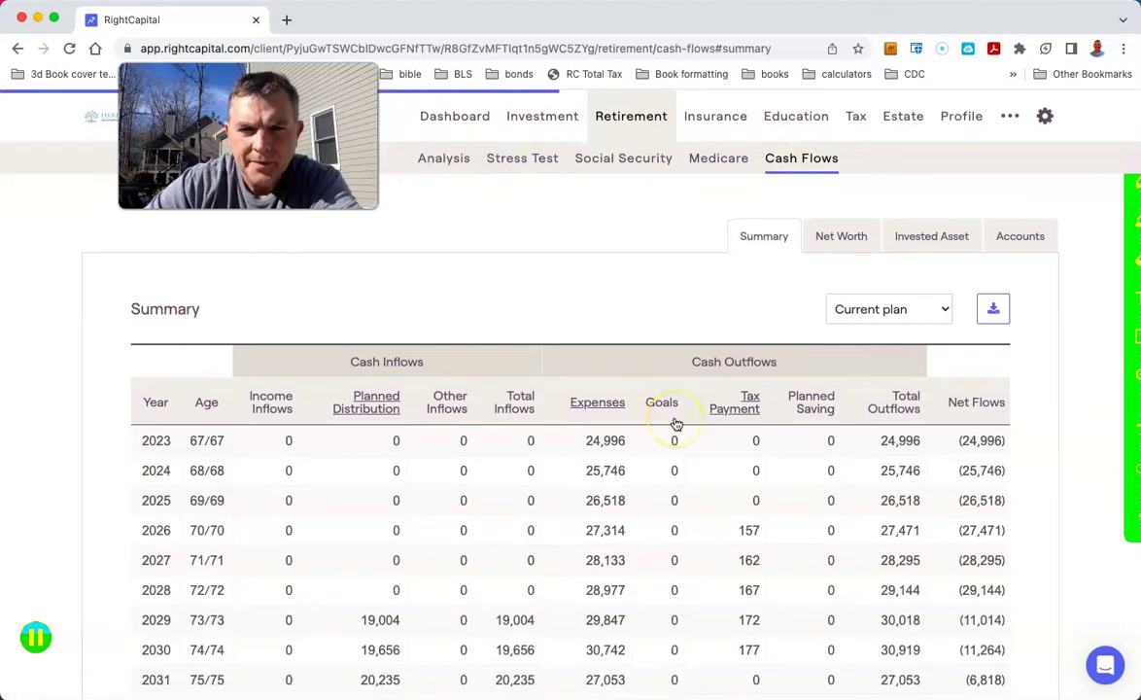
scroll(673, 423, down, 1)
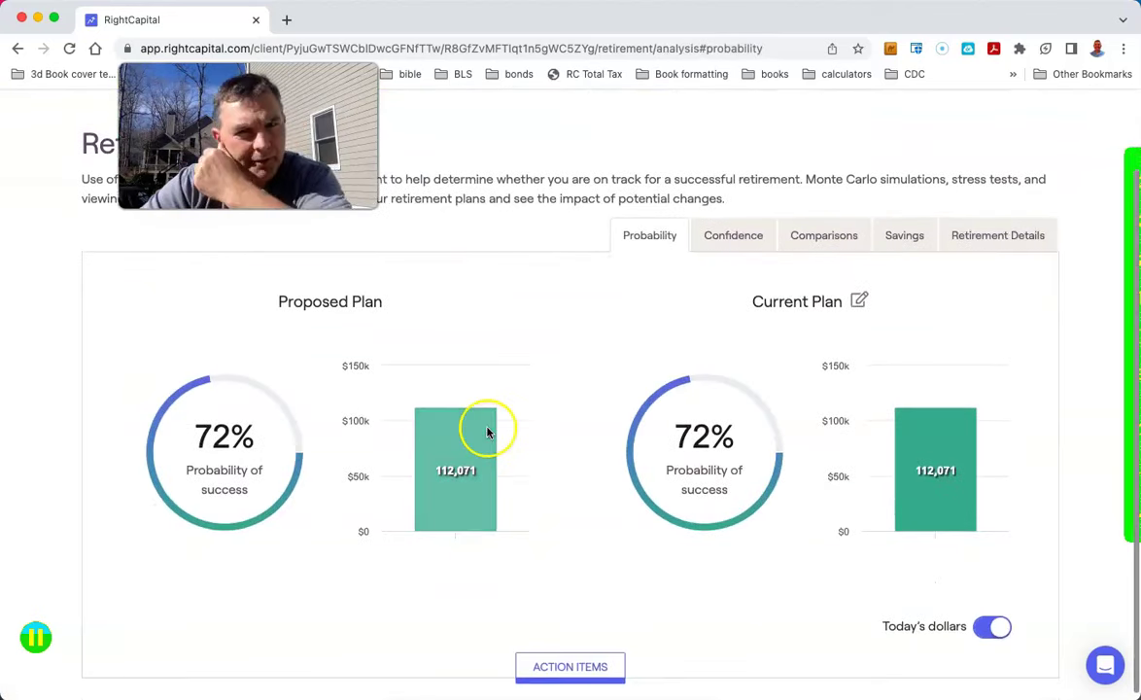
Set the annual amount of the Annuity pension income to $16,560 in the income profile and save the entry.
scroll(619, 398, up, 1)
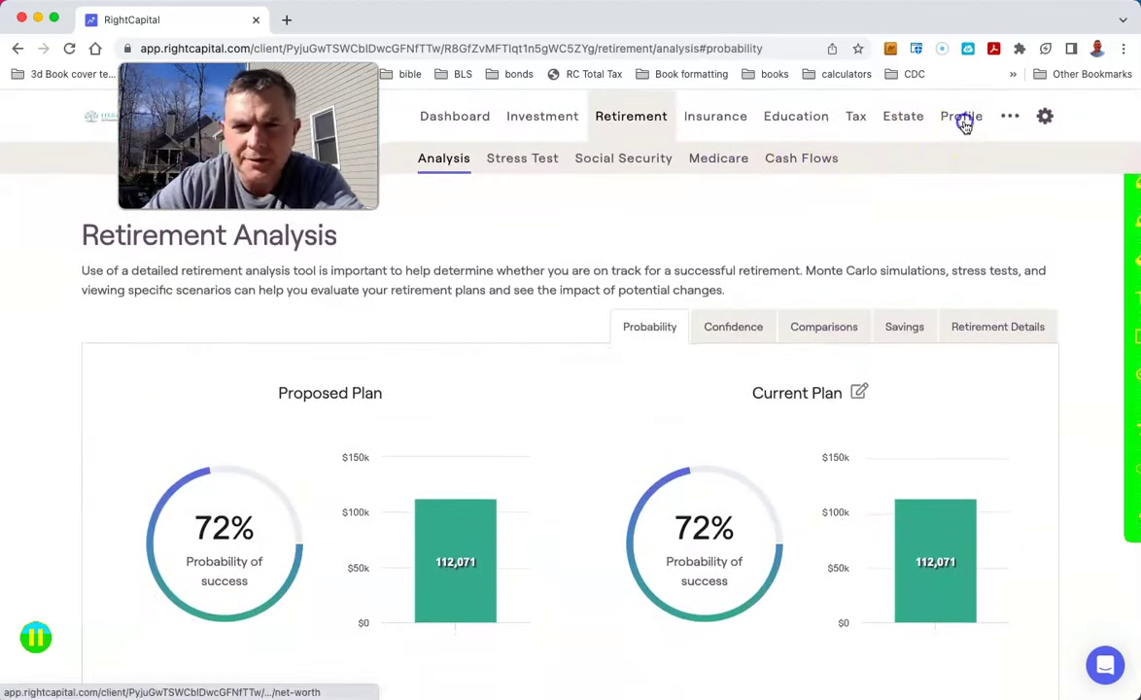
click(963, 118)
click(745, 156)
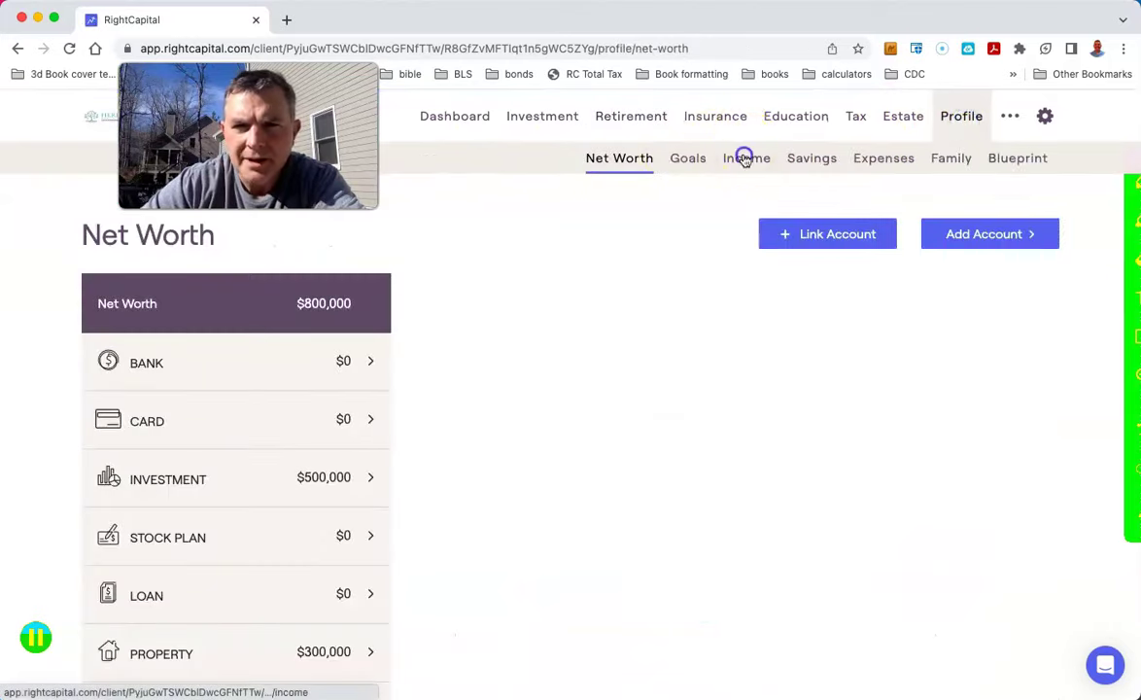
scroll(623, 401, down, 3)
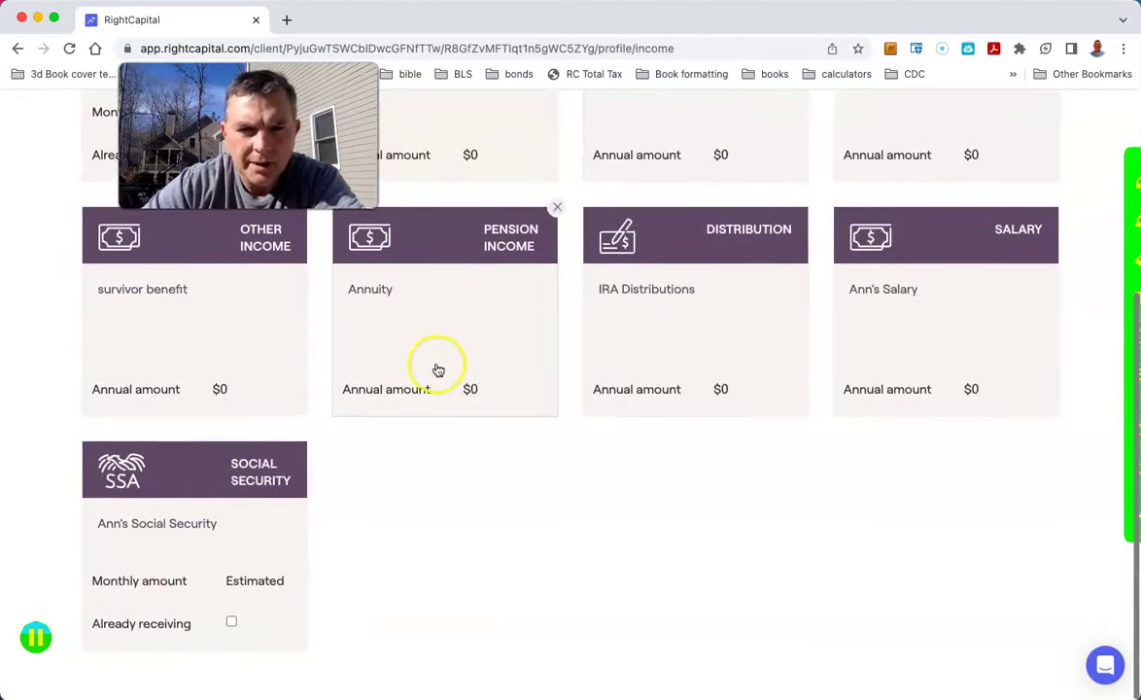
click(437, 369)
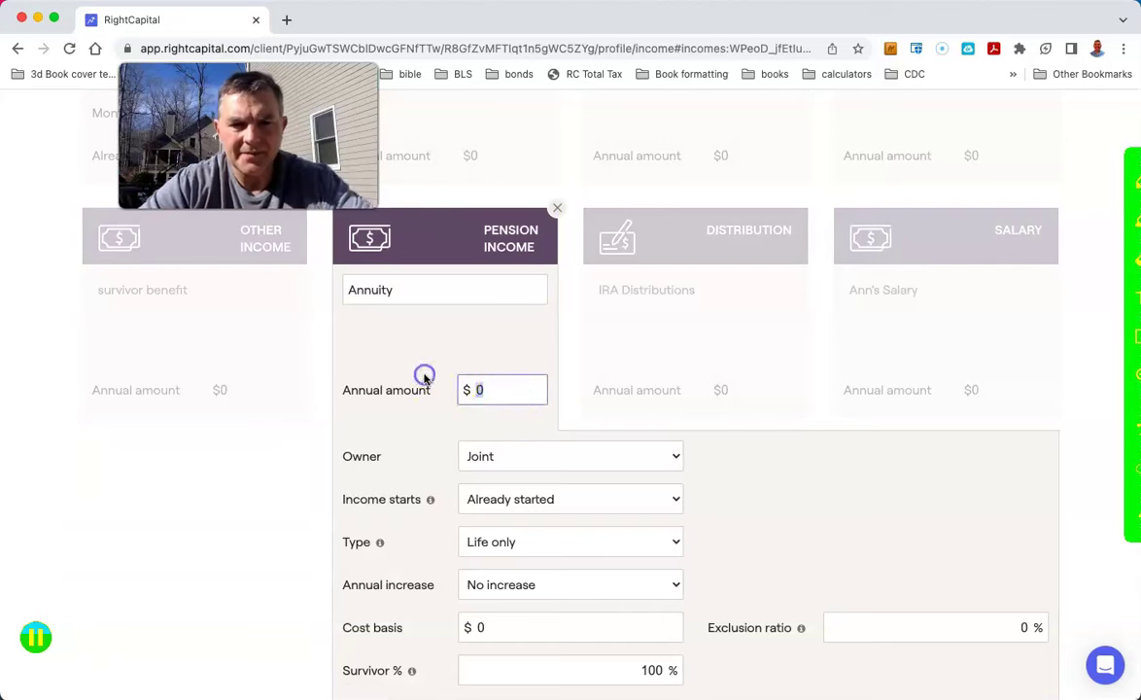
scroll(722, 506, down, 5)
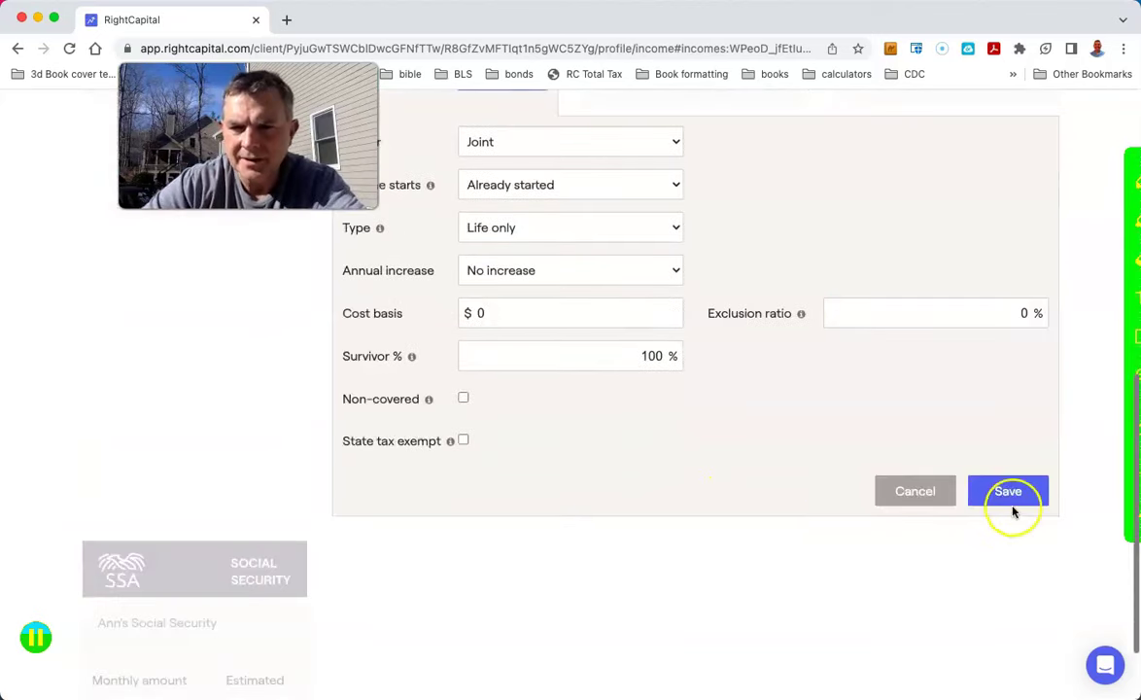
click(1009, 492)
scroll(596, 432, down, 5)
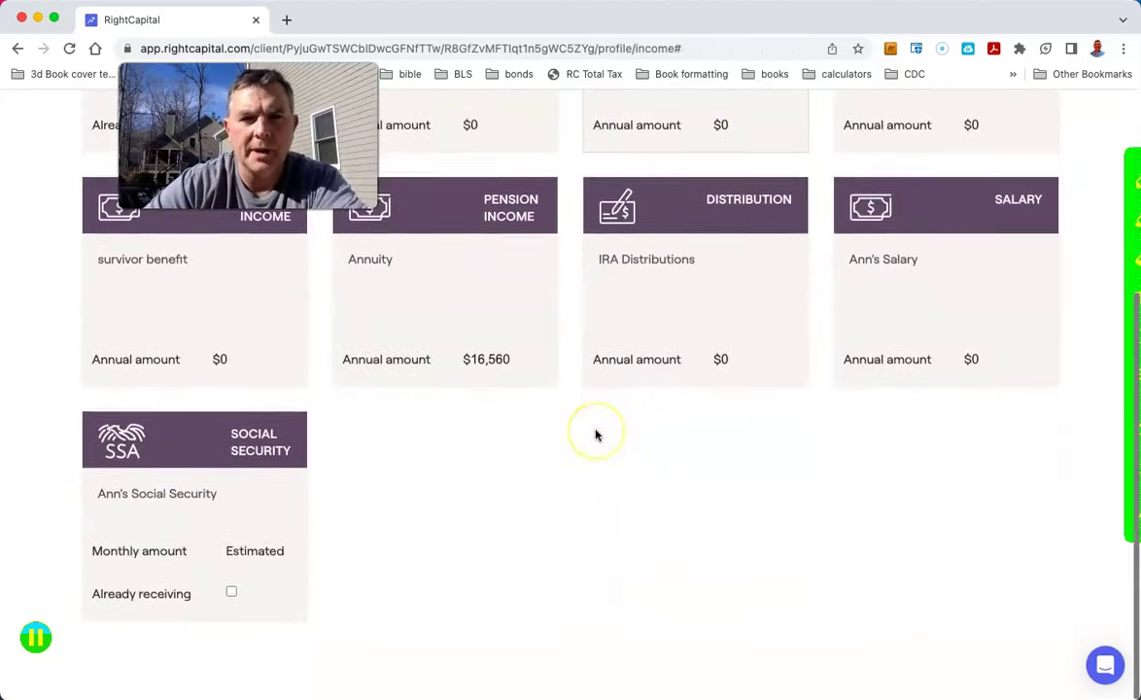
Set the IRA investment account's total balance to $250,000 in the net worth profile and save it.
scroll(596, 433, up, 5)
scroll(651, 243, down, 1)
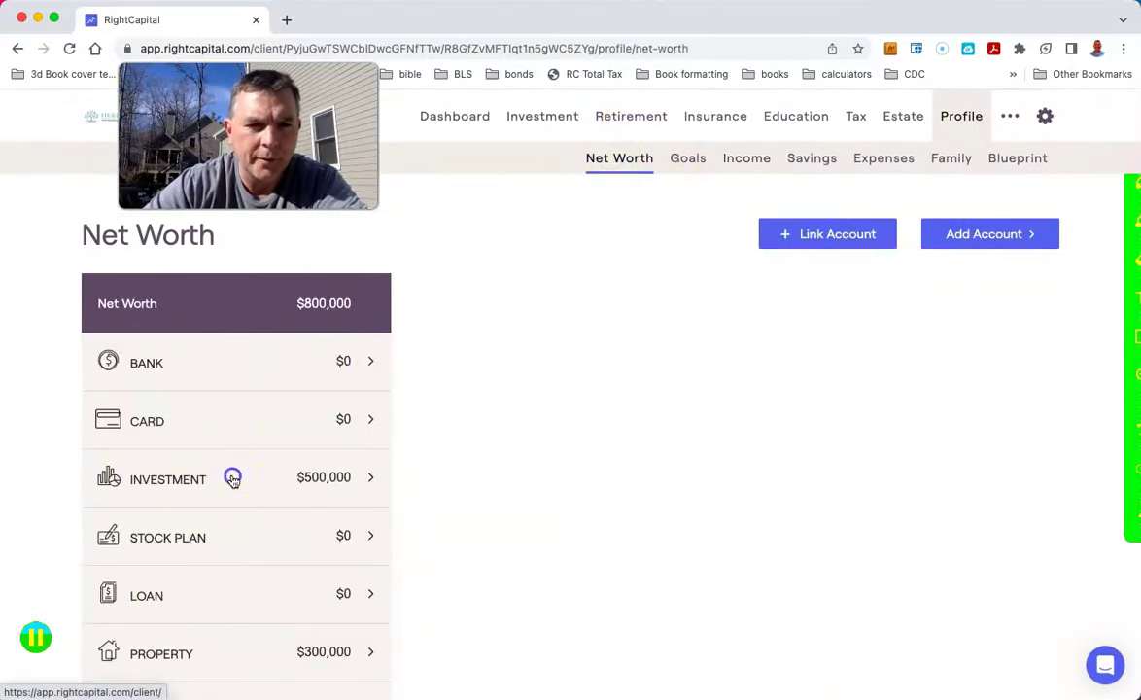
click(231, 476)
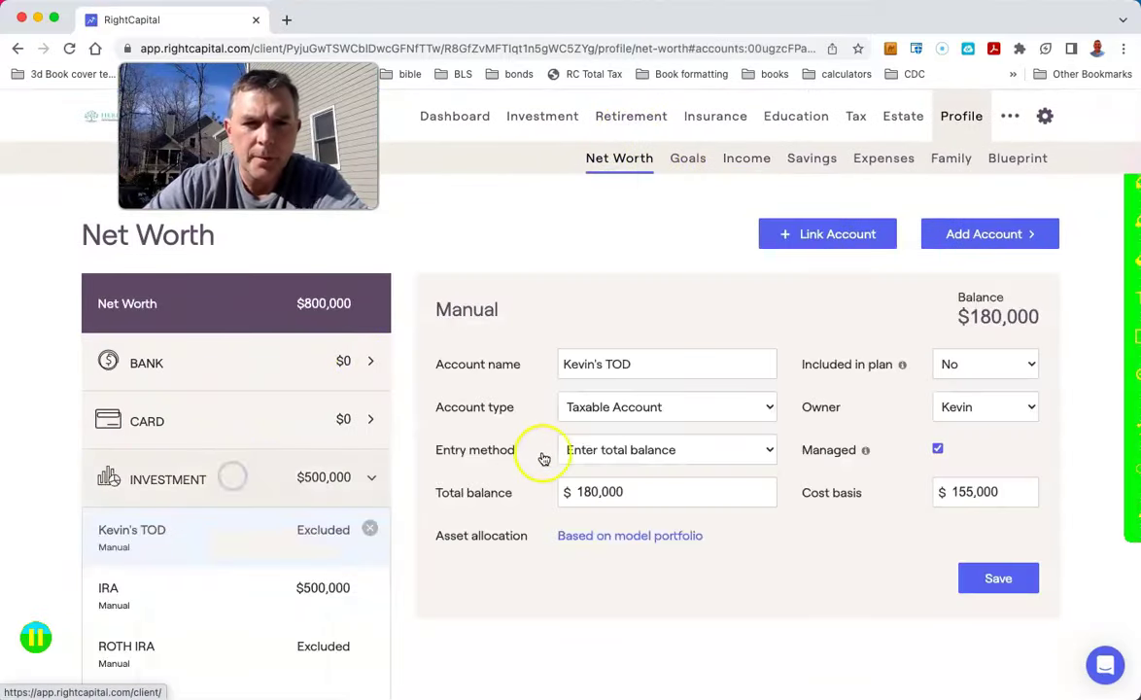
click(275, 588)
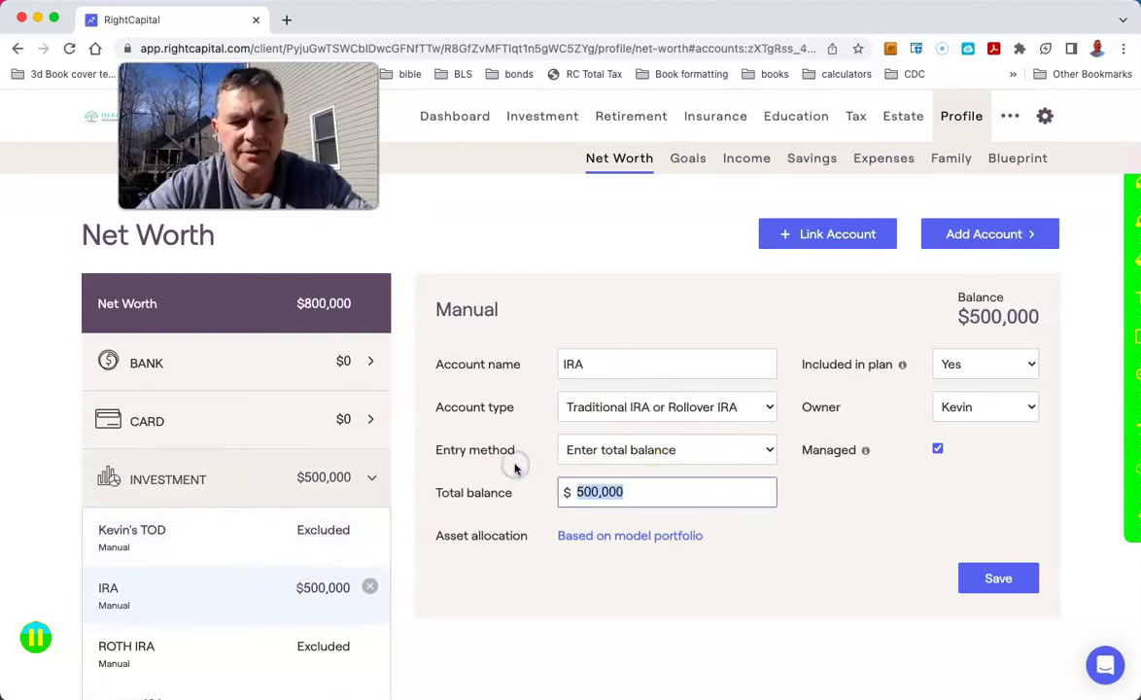
text(250000)
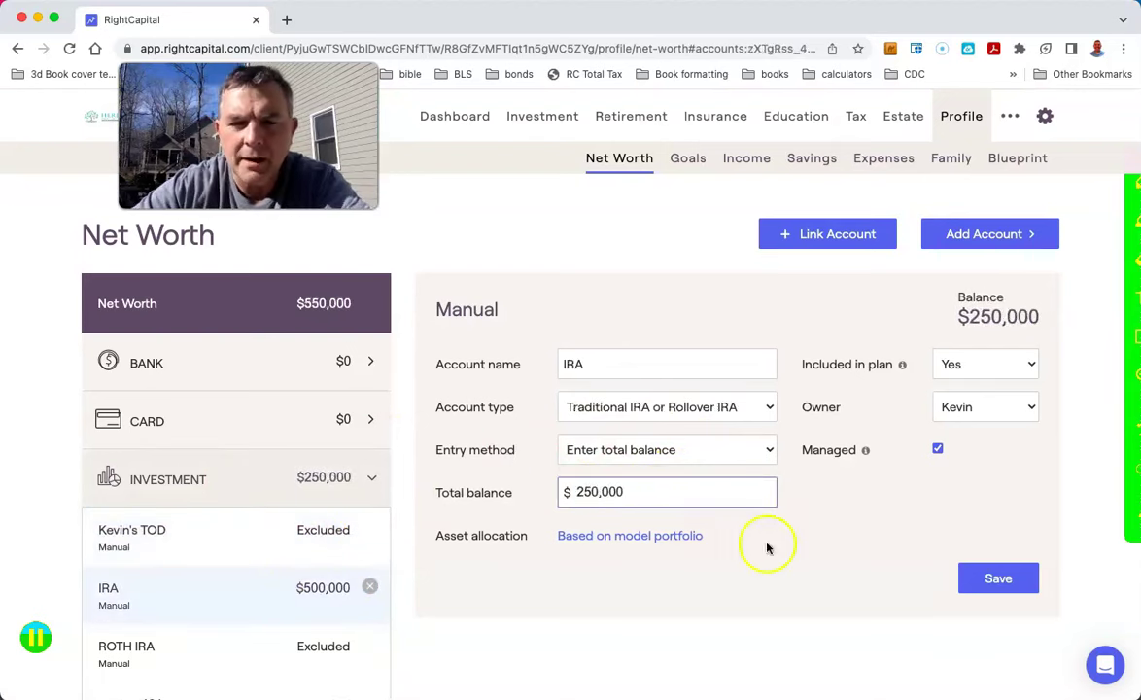
click(991, 577)
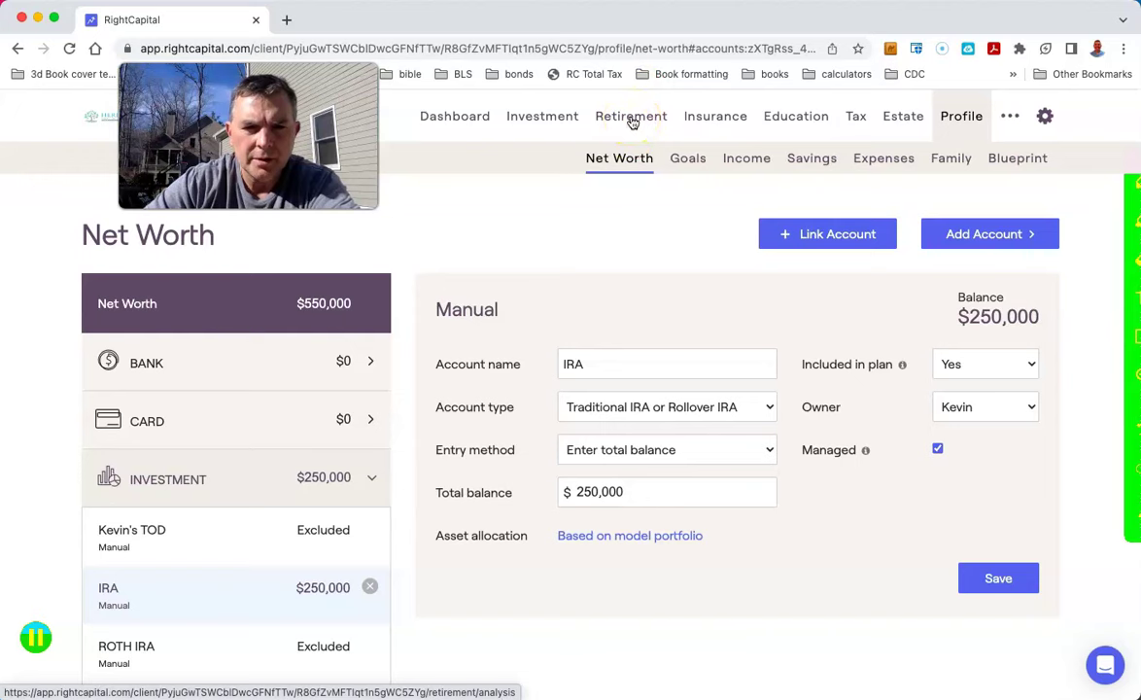
Open the retirement analysis for the plan combining the smaller IRA with the annuity income.
click(632, 116)
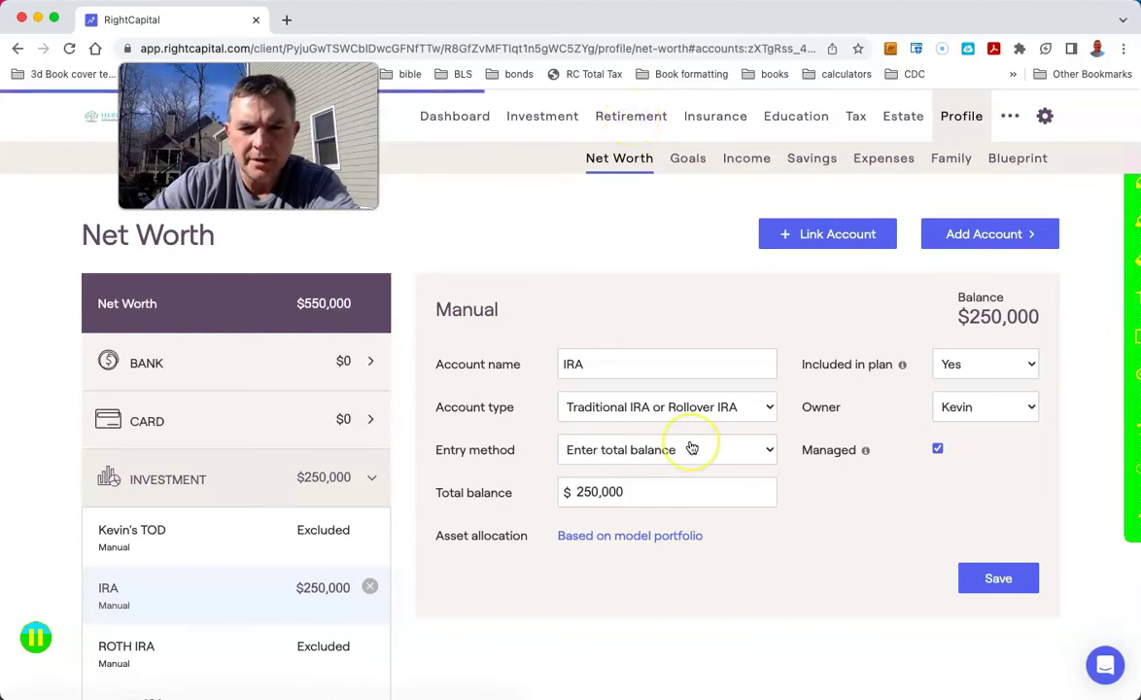